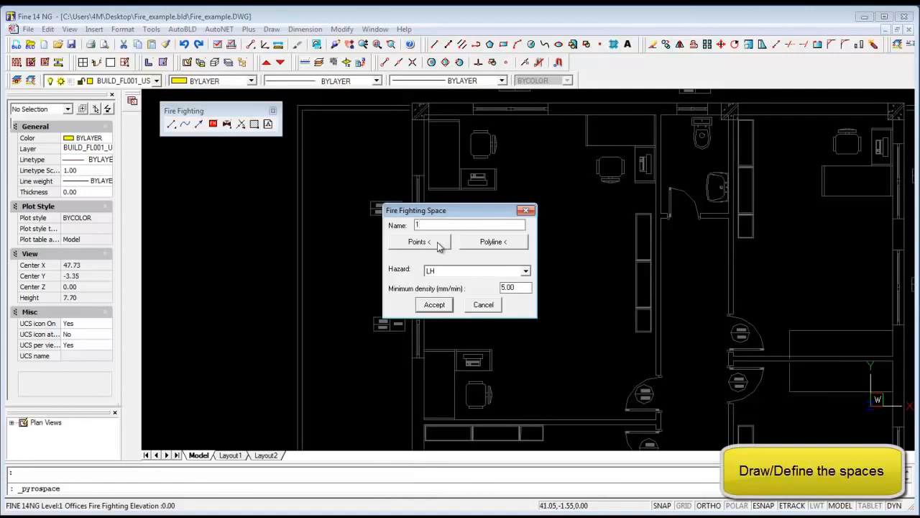
# Create fire fighting space 1 by tracing the large upper-left office's corners, with hazard LH and a minimum density of 5.00 mm/min.
pyautogui.click(435, 121)
pyautogui.click(654, 115)
pyautogui.click(645, 423)
pyautogui.click(446, 420)
pyautogui.press('Return')
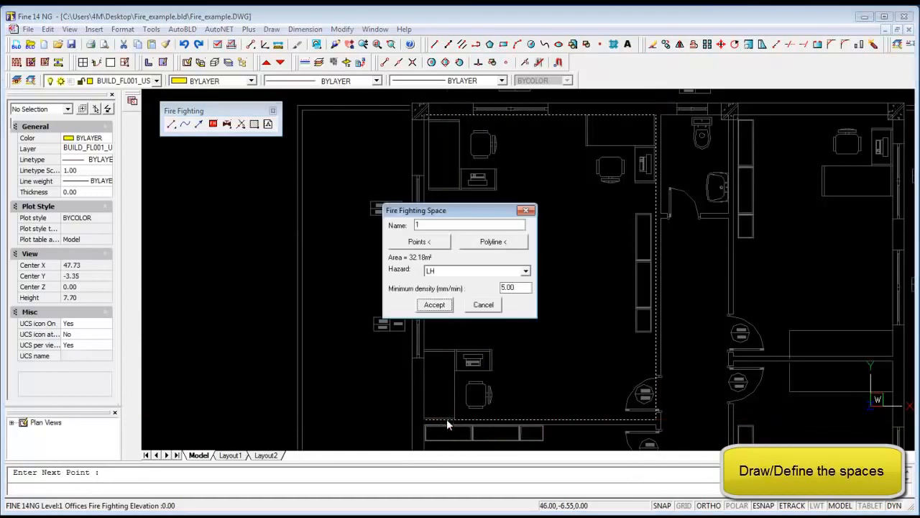
pyautogui.click(435, 306)
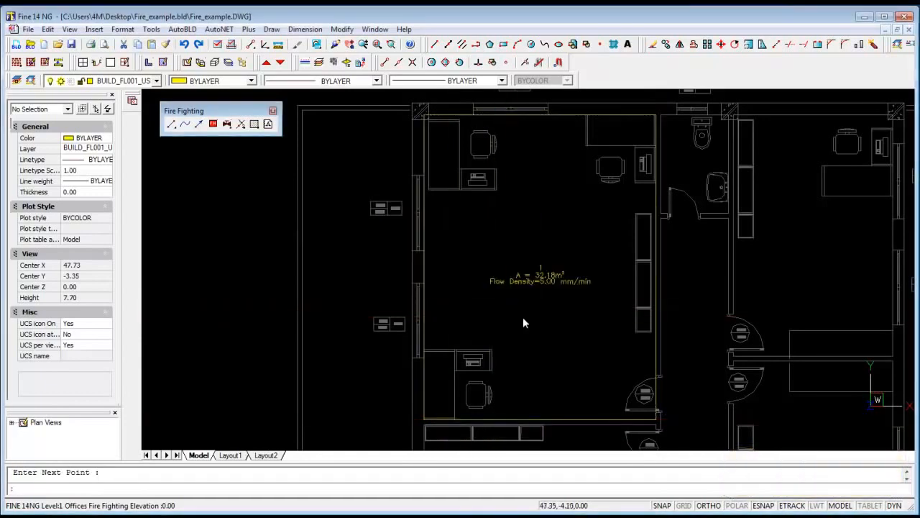
# Place a sprinklers grid of 2 rows and 2 columns in the large upper-left office's fire fighting space.
pyautogui.scroll(-2, 610, 351)
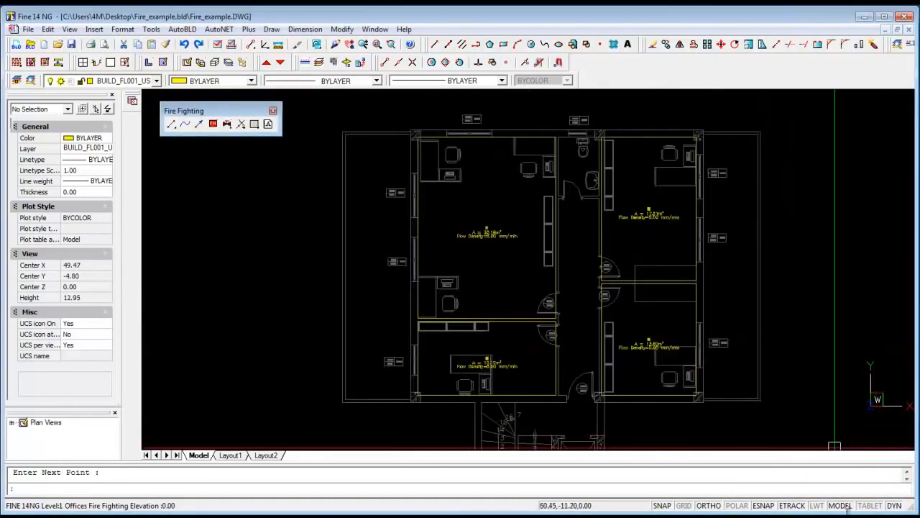
pyautogui.click(218, 29)
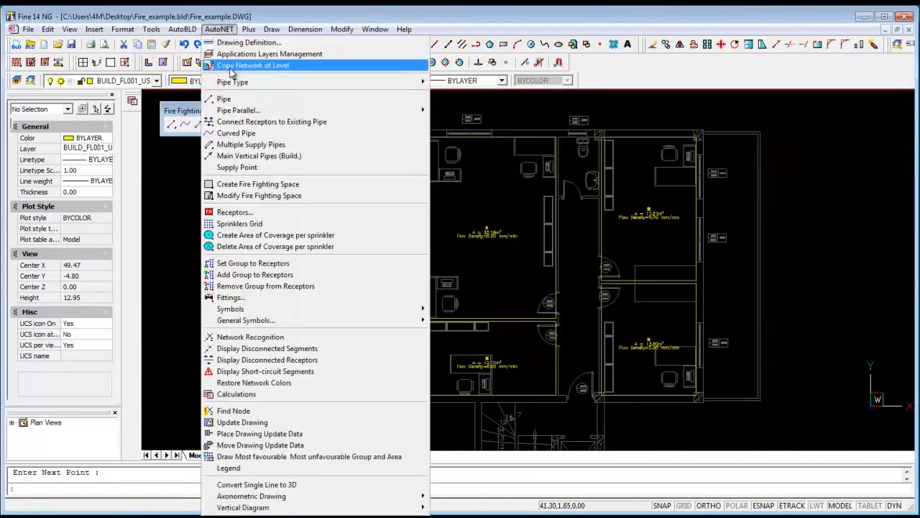
pyautogui.click(246, 224)
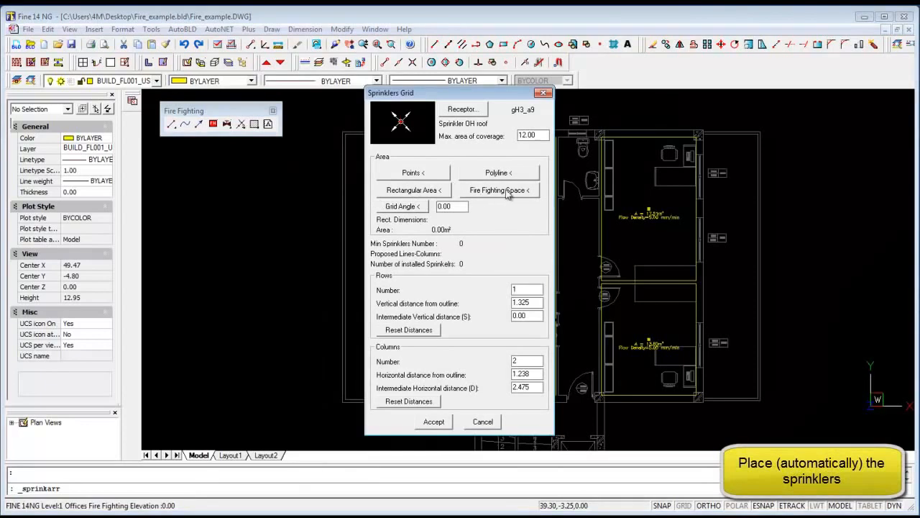
pyautogui.click(507, 190)
pyautogui.click(487, 232)
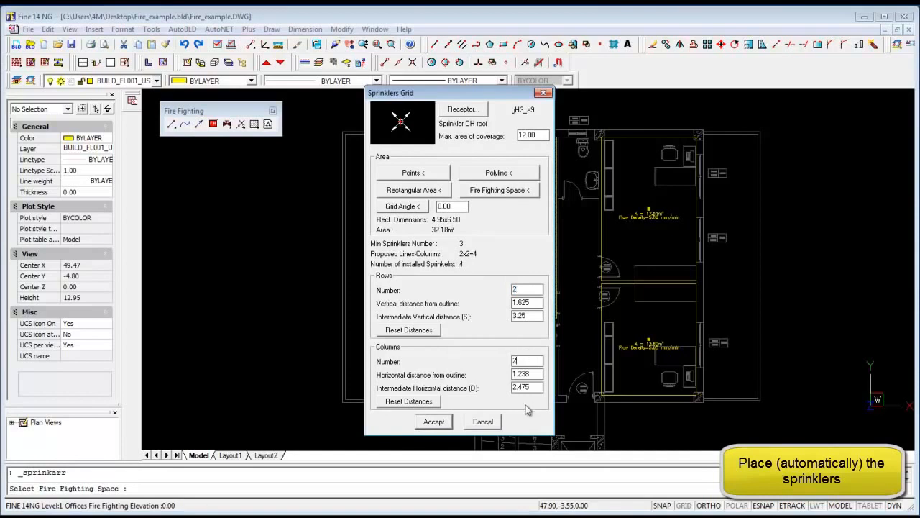
pyautogui.click(432, 421)
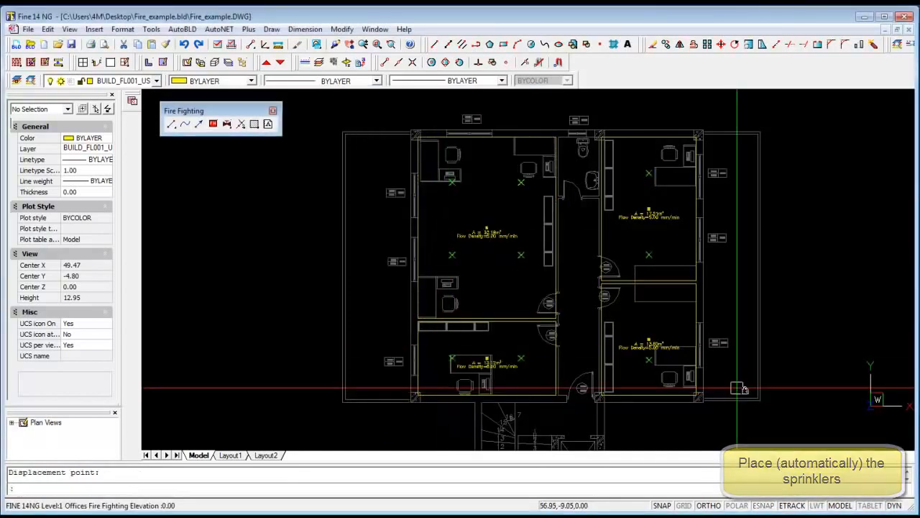
# Draw the main pipe along the corridor and past the entrance door, with horizontal branch pipes crossing the offices near the sprinklers.
pyautogui.click(227, 30)
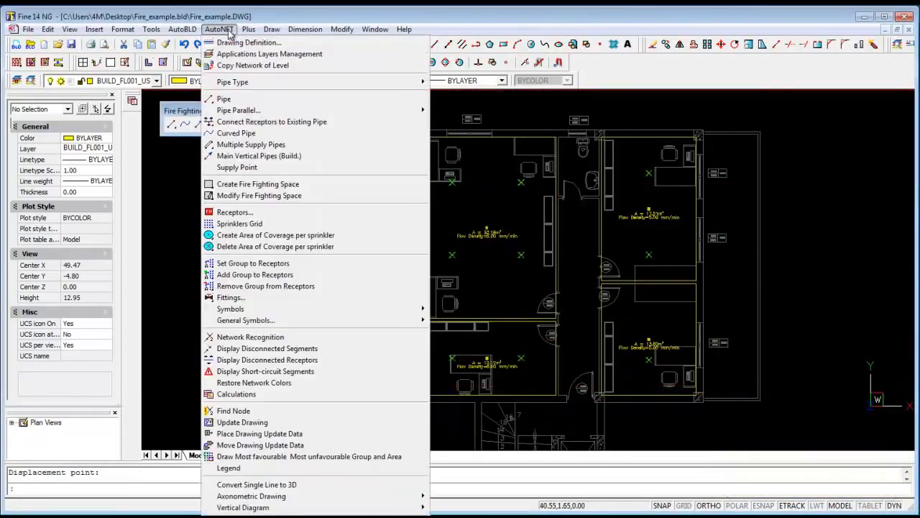
pyautogui.click(223, 99)
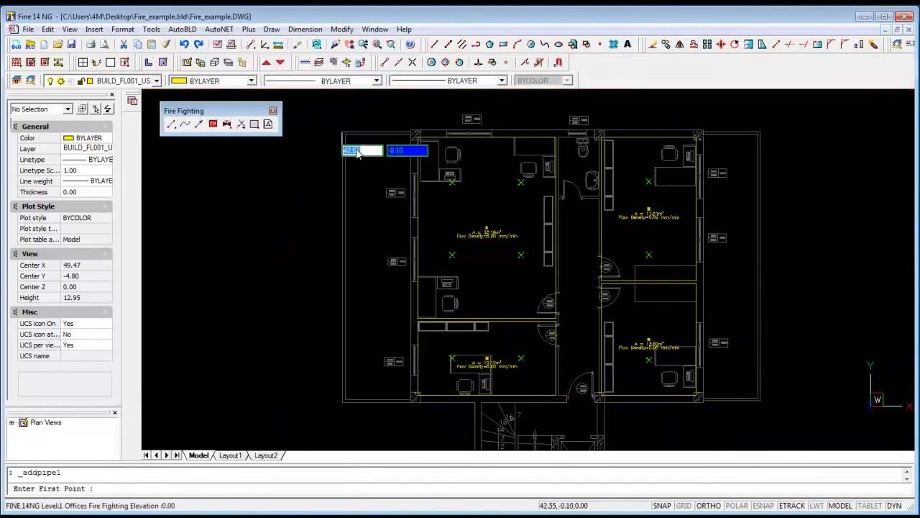
pyautogui.click(575, 161)
pyautogui.click(578, 414)
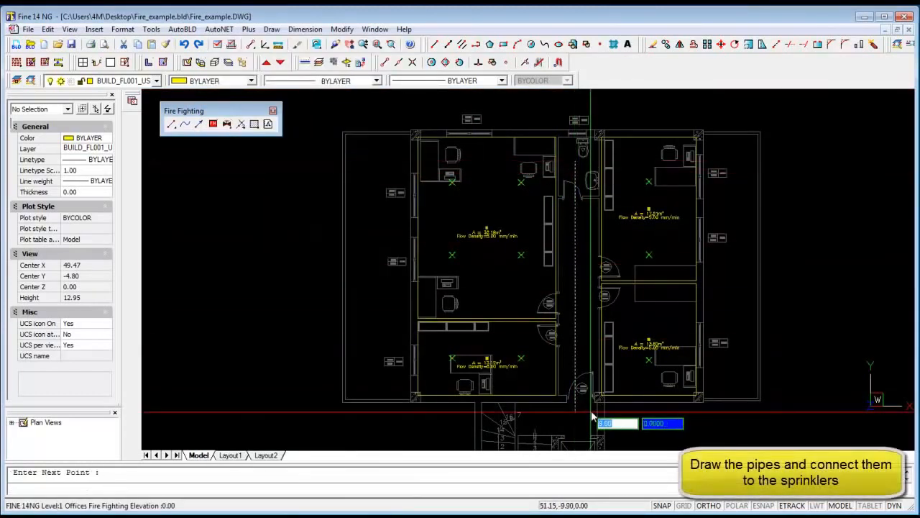
pyautogui.rightClick(585, 180)
pyautogui.click(575, 170)
pyautogui.click(434, 176)
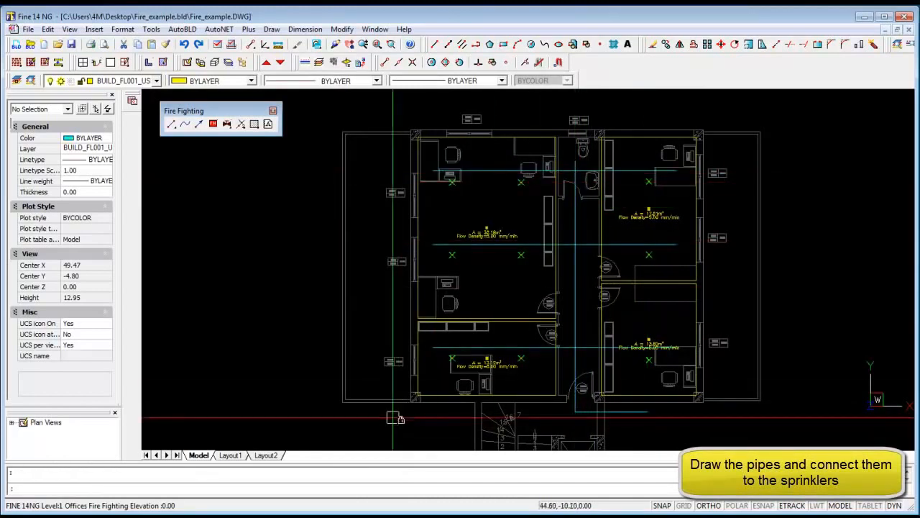
# Connect the sprinklers in the offices on both sides of the corridor to the existing branch pipes beside them.
pyautogui.click(219, 28)
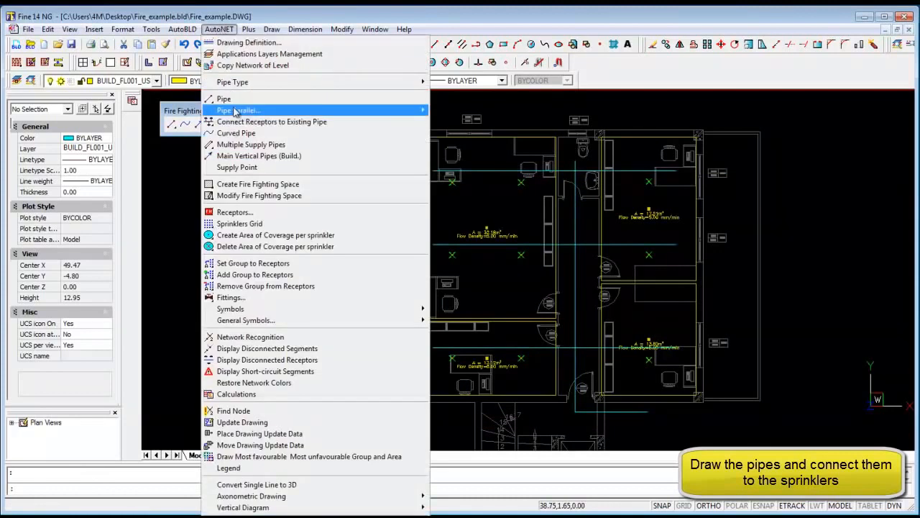
pyautogui.click(255, 122)
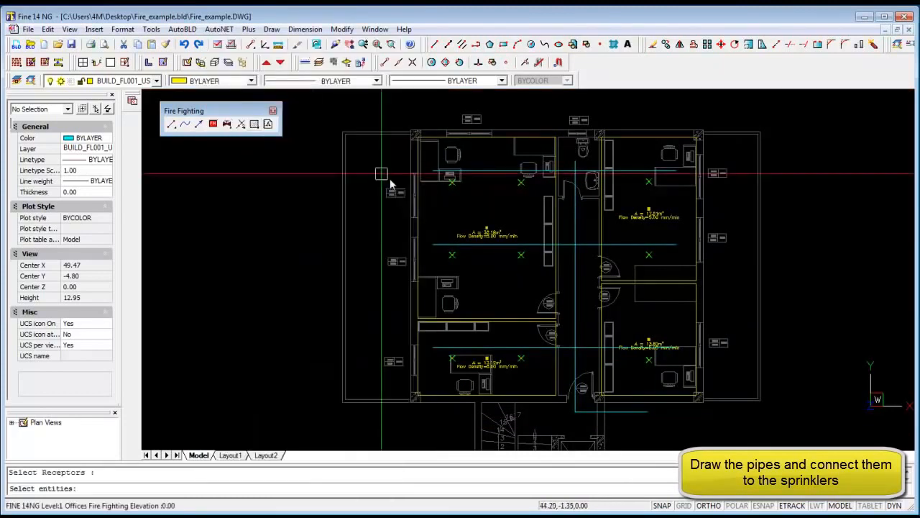
pyautogui.click(543, 180)
pyautogui.click(447, 203)
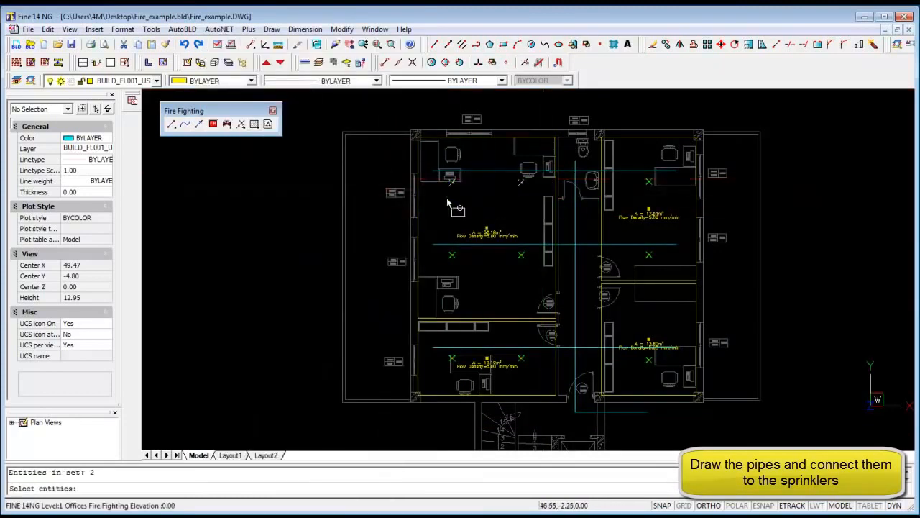
pyautogui.click(473, 172)
pyautogui.click(658, 180)
pyautogui.click(642, 194)
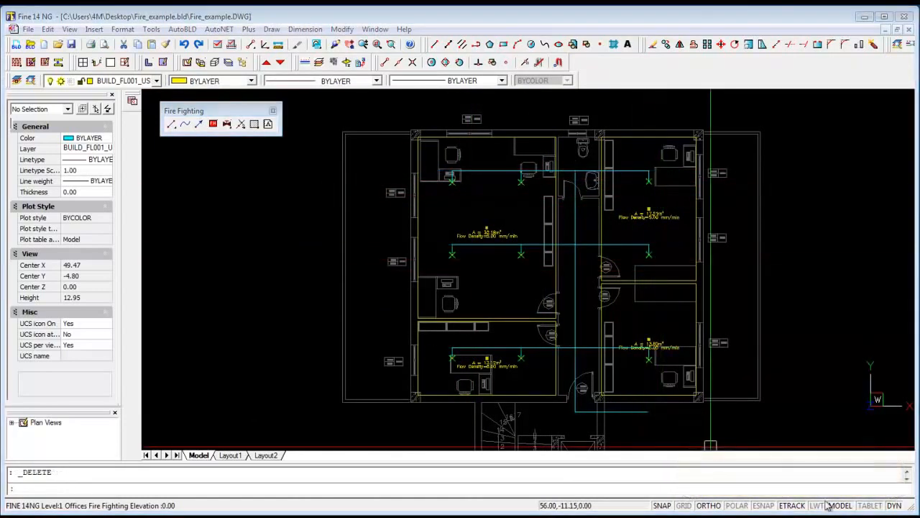
# Create the area of coverage per sprinkler for all four fire fighting spaces.
pyautogui.scroll(1, 718, 401)
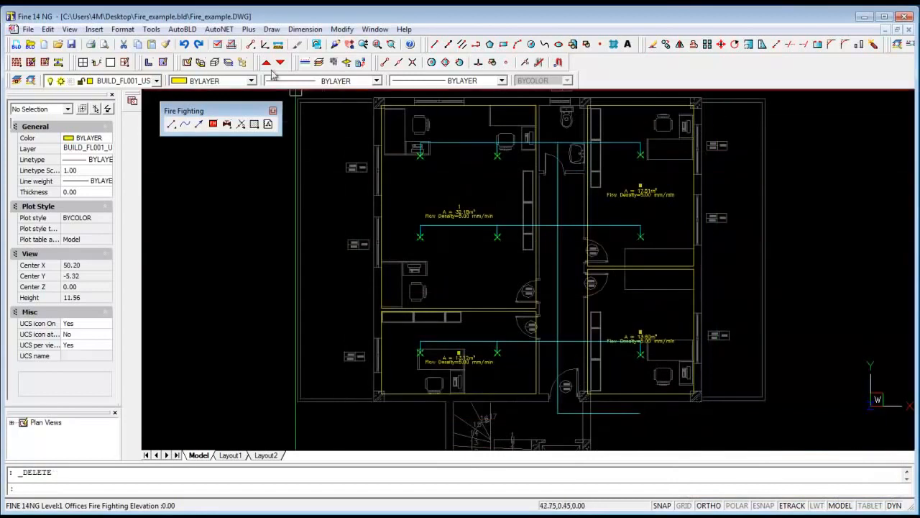
pyautogui.click(219, 29)
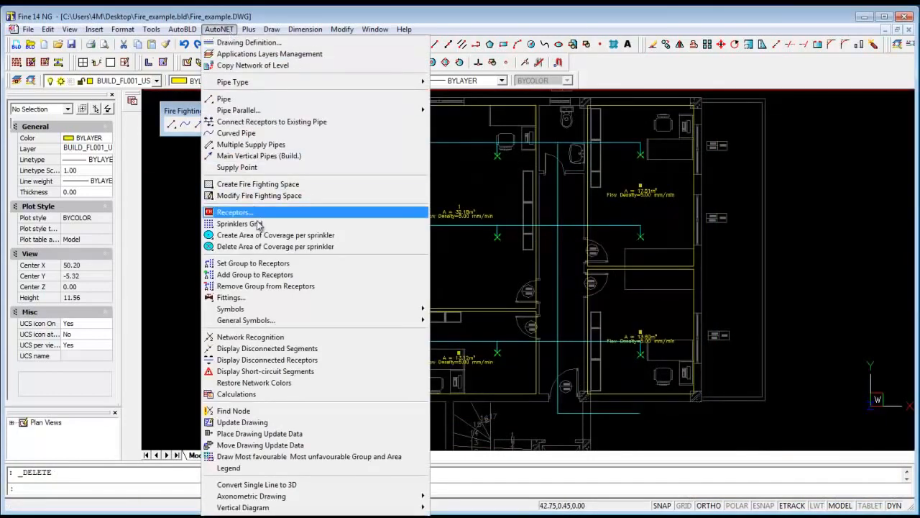
pyautogui.click(272, 237)
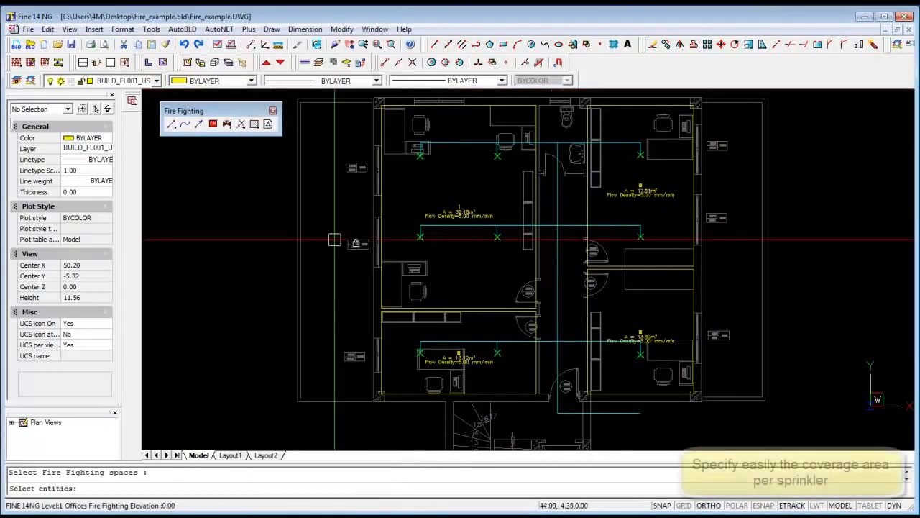
pyautogui.click(459, 215)
pyautogui.click(637, 188)
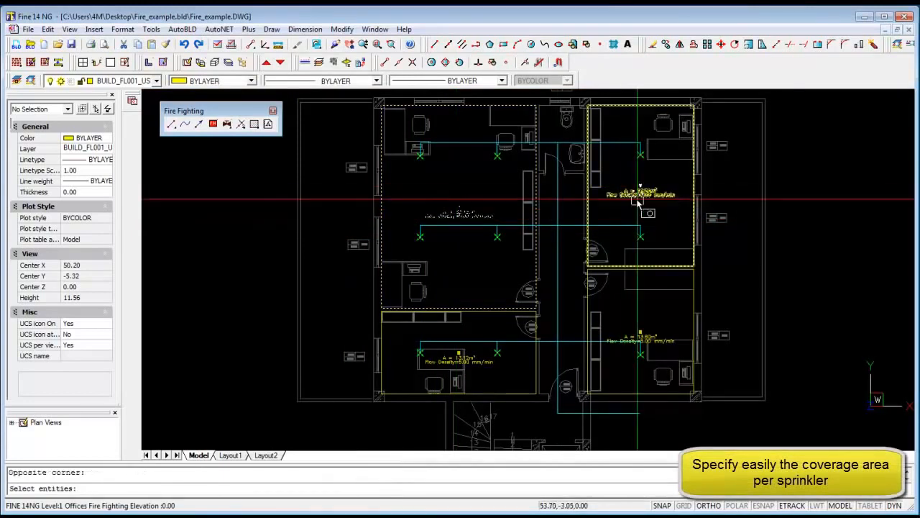
pyautogui.click(639, 343)
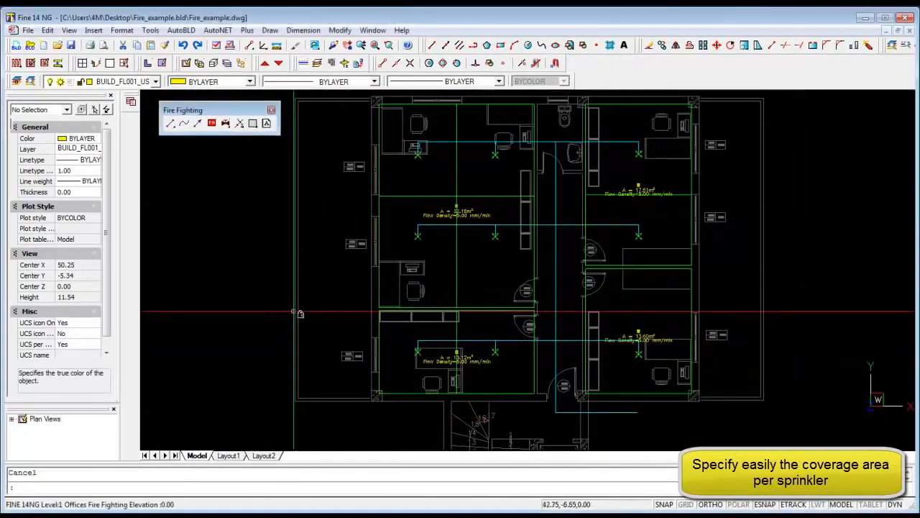
# Assign the four sprinklers in the large upper-left office to group 1.
pyautogui.scroll(-2, 310, 255)
pyautogui.scroll(3, 310, 255)
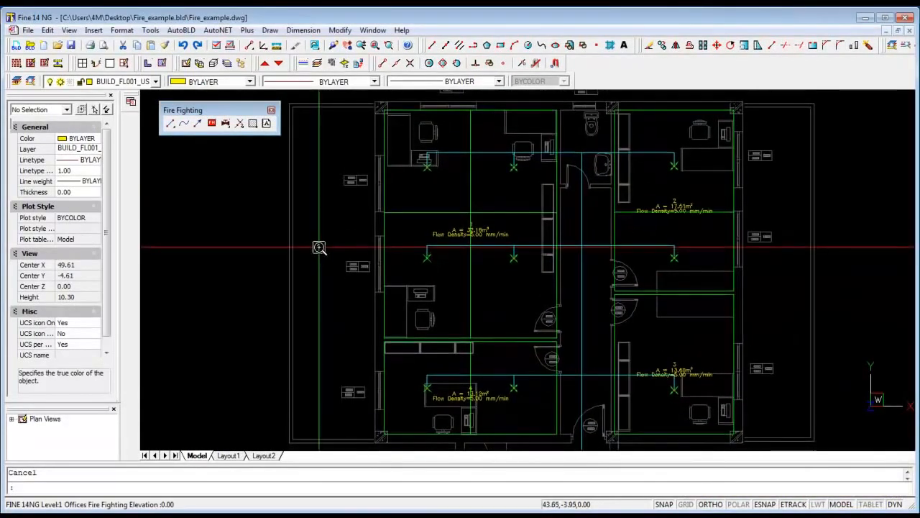
pyautogui.click(217, 30)
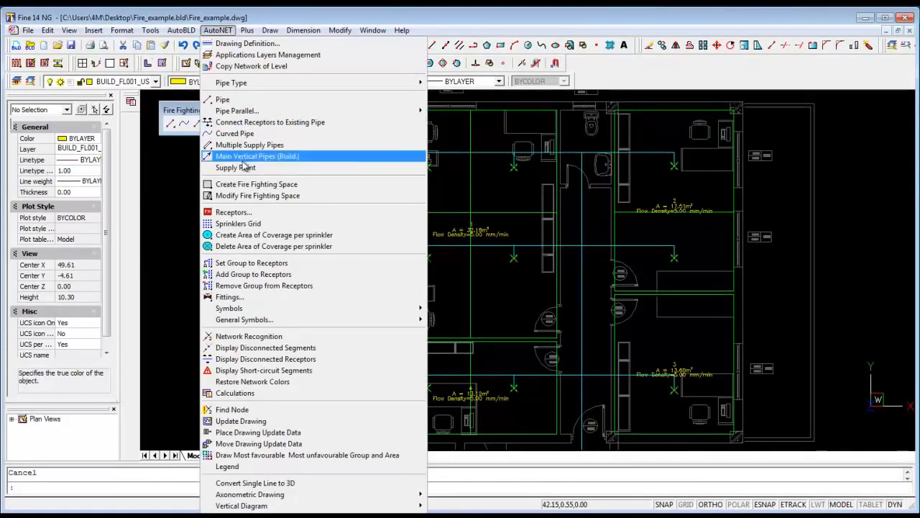
pyautogui.click(257, 264)
pyautogui.click(534, 135)
pyautogui.click(410, 286)
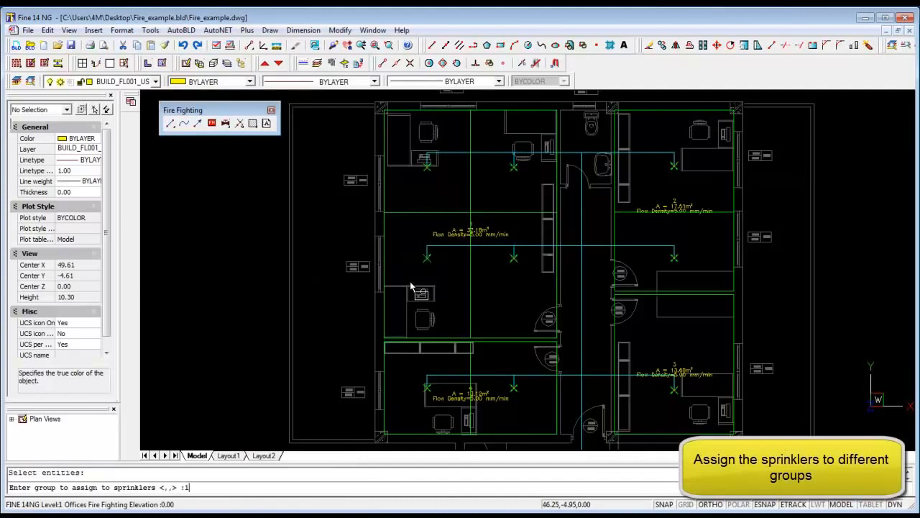
pyautogui.scroll(3, 520, 291)
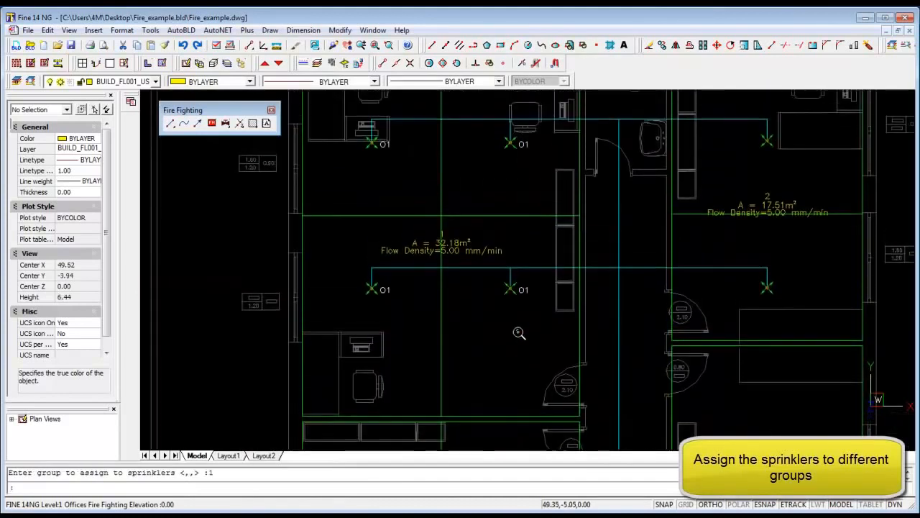
pyautogui.moveTo(524, 339); pyautogui.dragTo(510, 302, button='middle')
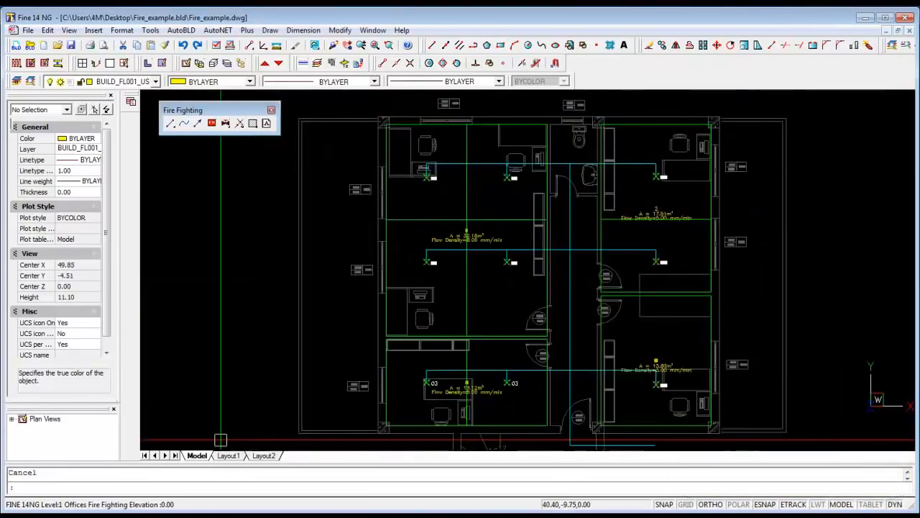
# Place the network supply point at the free end of the main pipe outside the entrance.
pyautogui.moveTo(267, 229); pyautogui.dragTo(252, 177, button='middle')
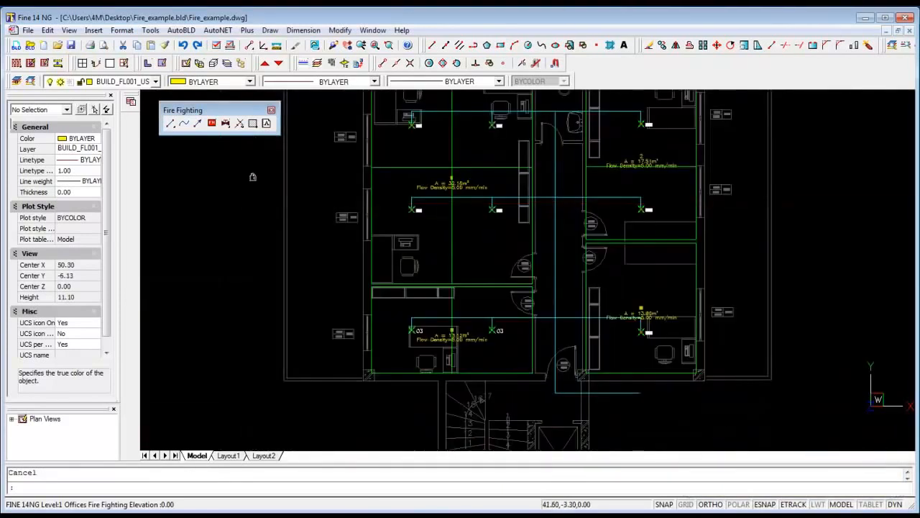
pyautogui.click(217, 30)
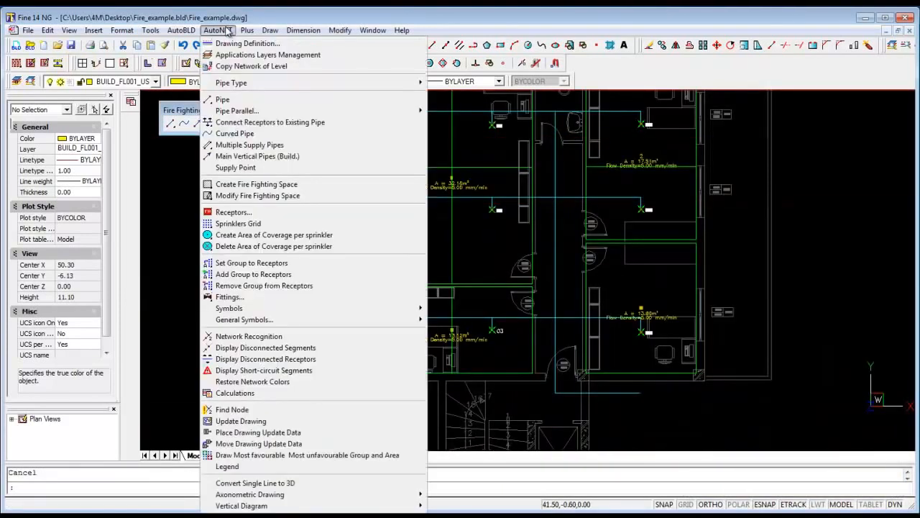
pyautogui.click(251, 171)
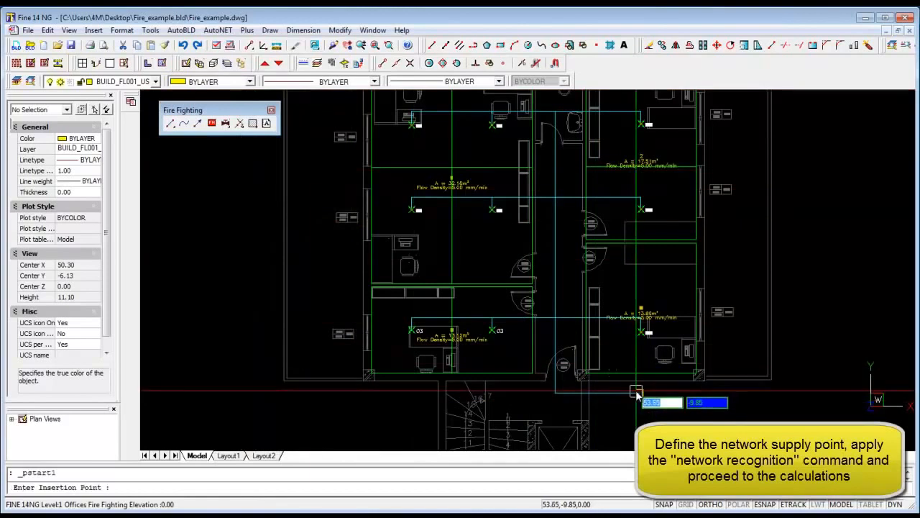
pyautogui.scroll(2, 575, 421)
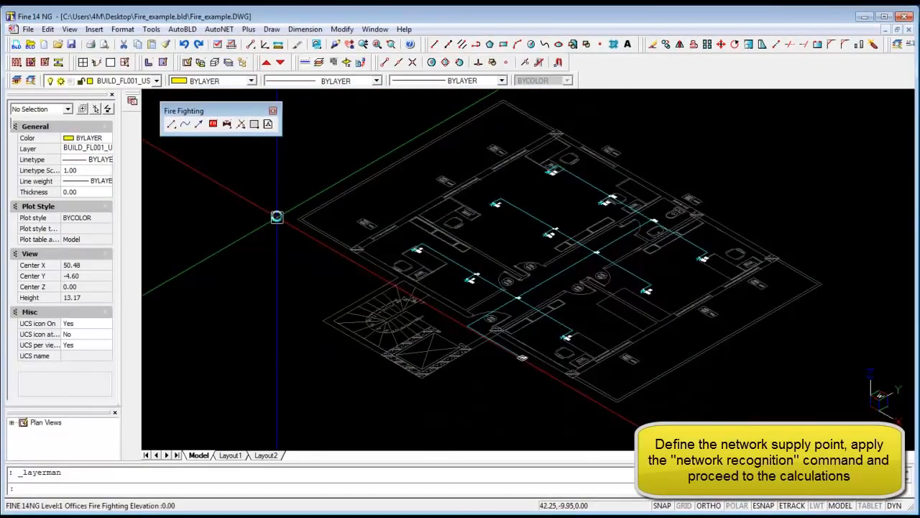
# Open the recognised network's calculation sheet and review the design density, area of coverage per sprinkler and receptor flow columns.
pyautogui.scroll(5, 360, 270)
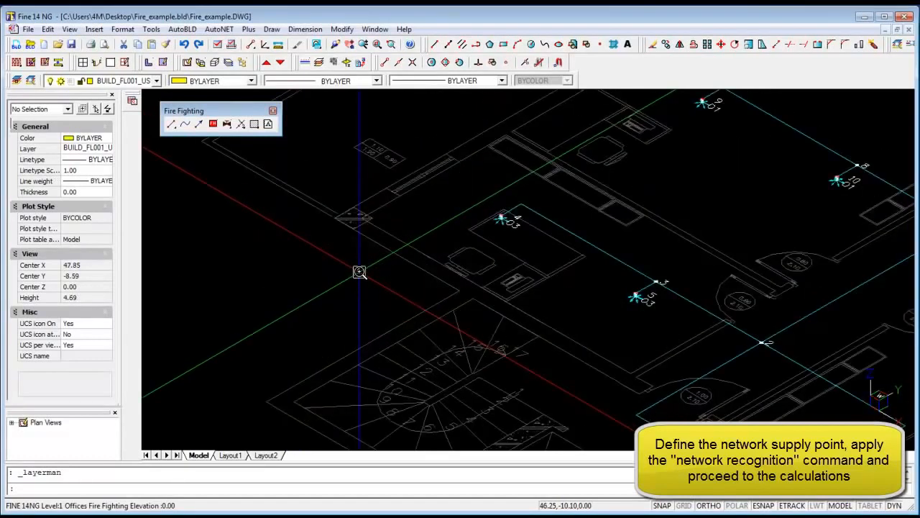
pyautogui.scroll(-3, 360, 270)
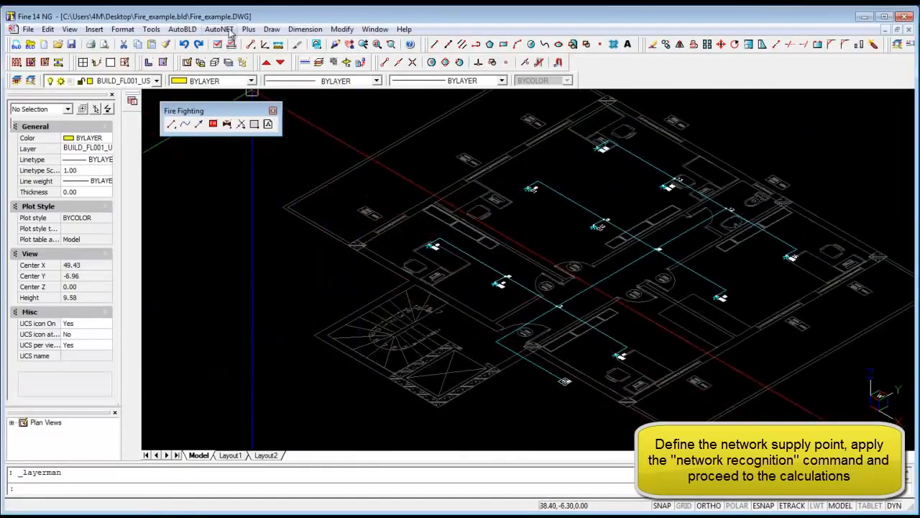
pyautogui.click(219, 28)
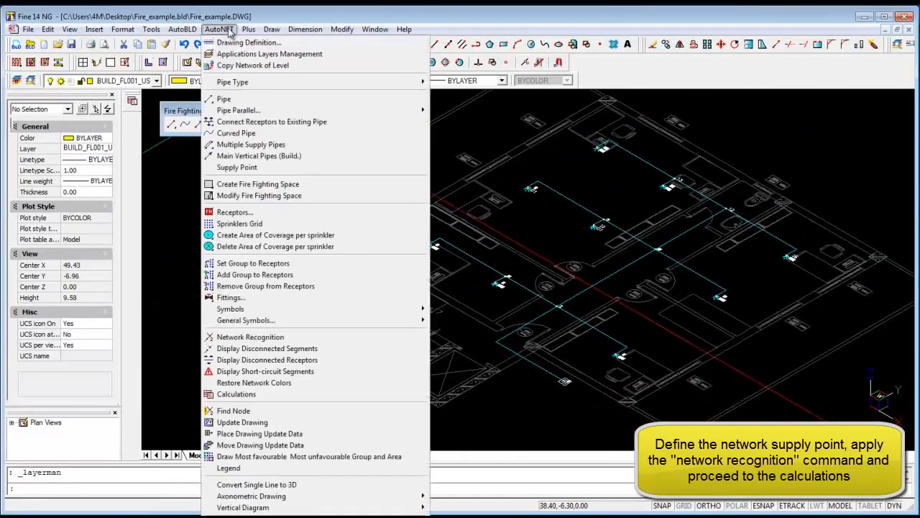
pyautogui.click(238, 394)
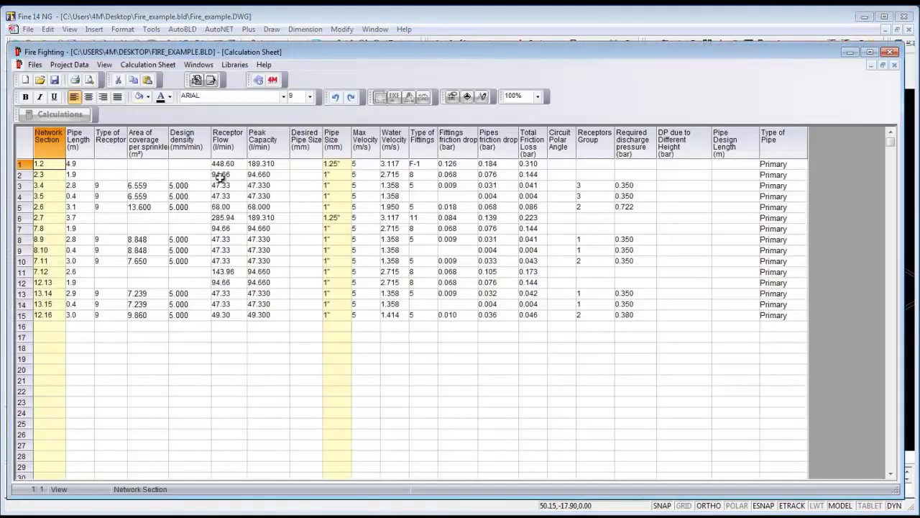
pyautogui.click(183, 140)
pyautogui.click(148, 138)
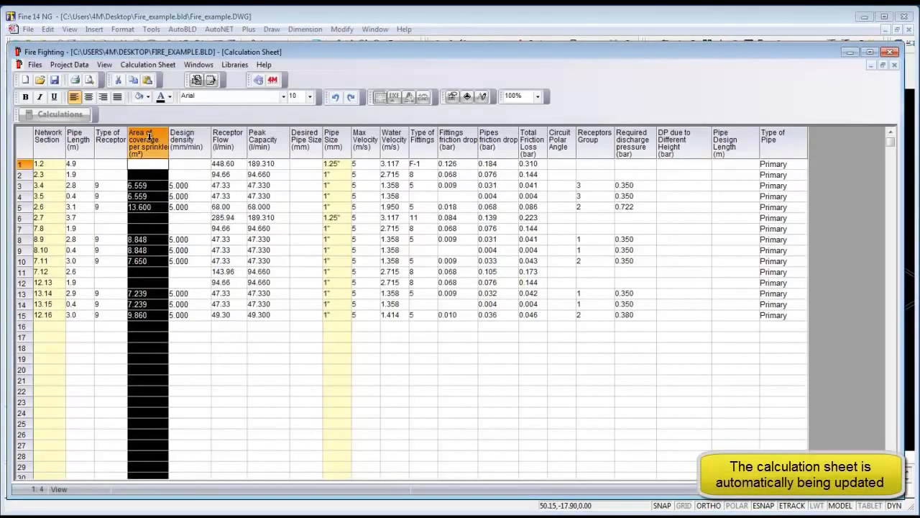
pyautogui.click(228, 144)
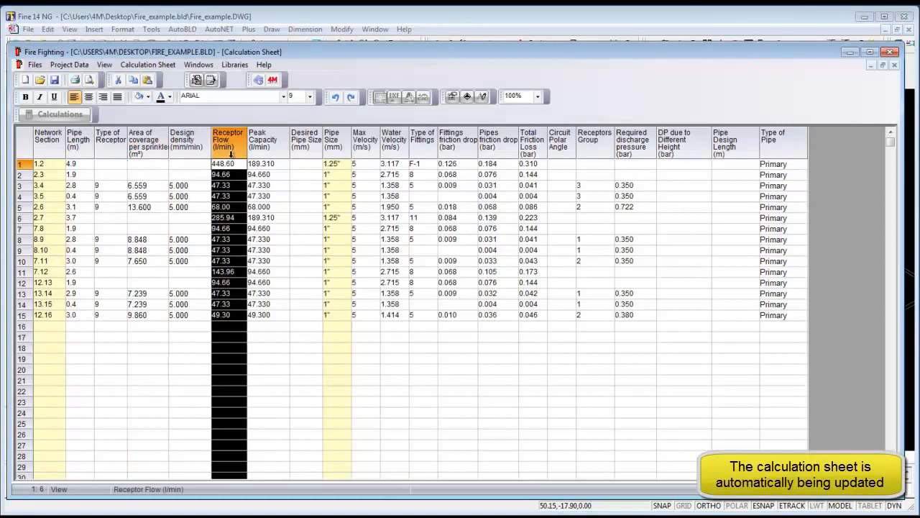
# Review the pipe size and water velocity columns, and examine the network options including the available calculation methods.
pyautogui.click(336, 146)
pyautogui.click(384, 250)
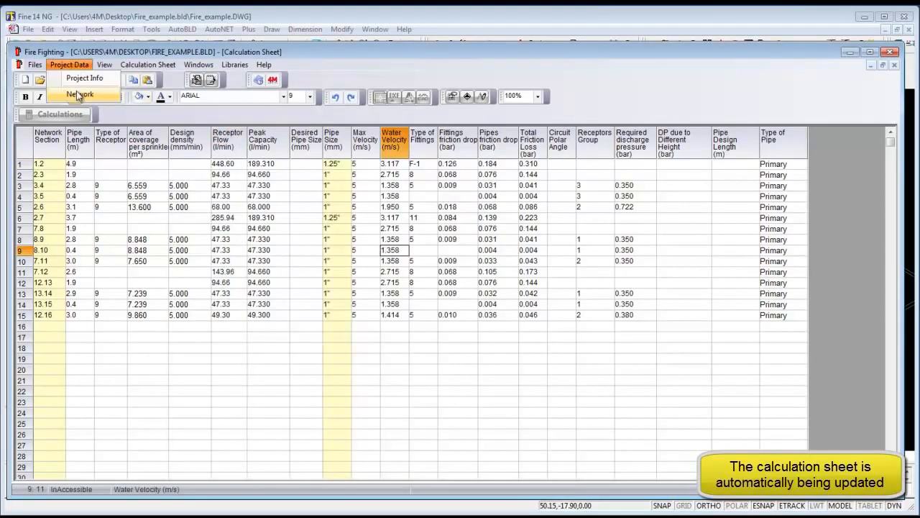
pyautogui.click(79, 95)
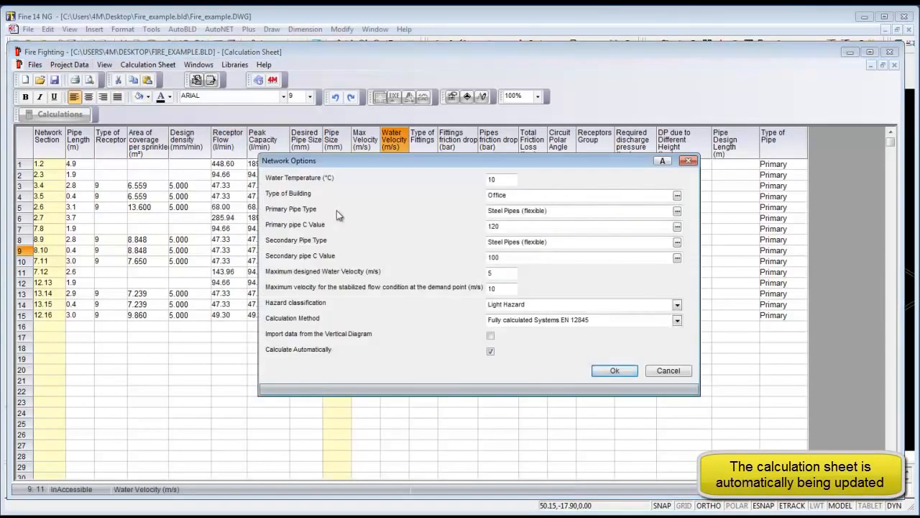
pyautogui.click(678, 321)
pyautogui.moveTo(692, 348)
pyautogui.mouseDown()
pyautogui.moveTo(695, 368)
pyautogui.moveTo(697, 338)
pyautogui.mouseUp()
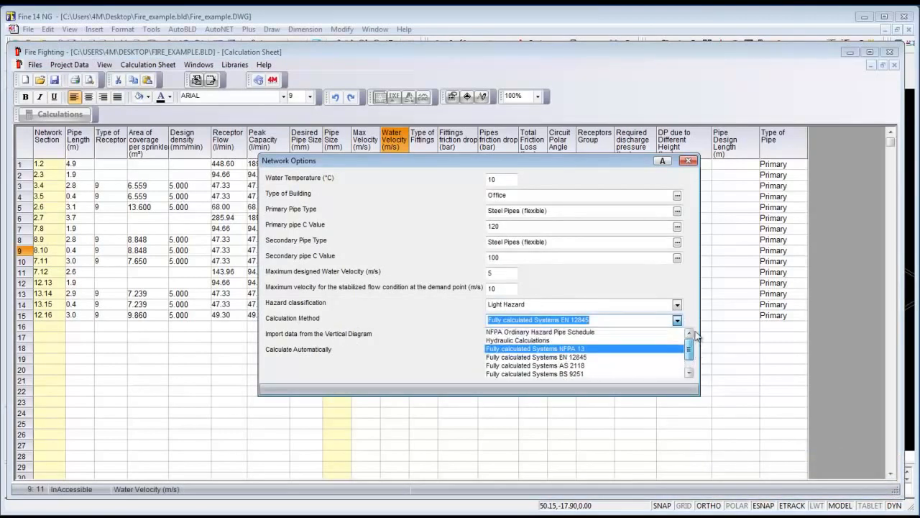
pyautogui.click(666, 363)
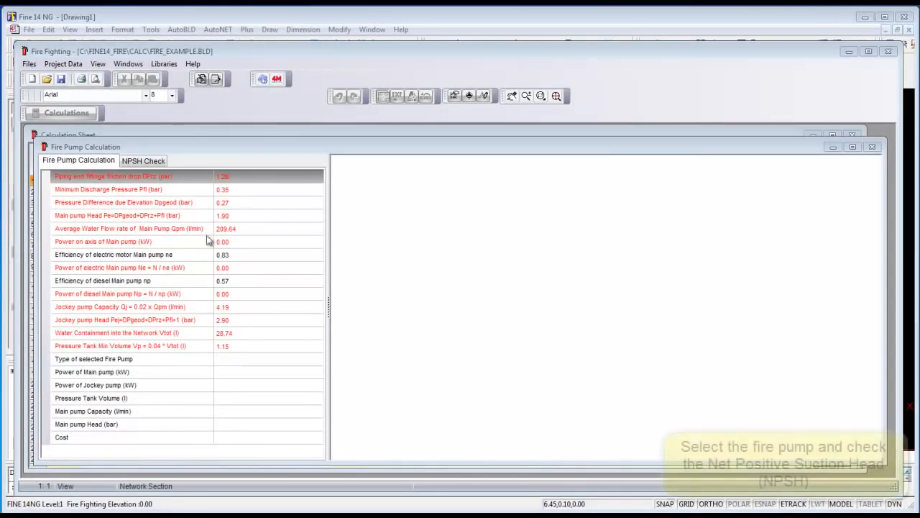
# Select the WILO 2014 fire pump SiFire-EN-40/200-195-11/10.5/0.75EDJ using the Hydraulic Solution Method.
pyautogui.click(144, 161)
pyautogui.click(100, 163)
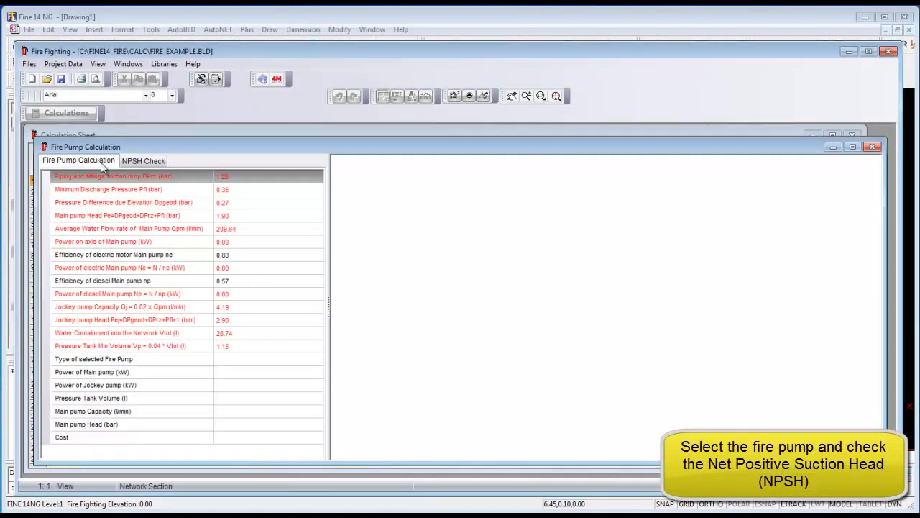
pyautogui.click(224, 359)
pyautogui.click(318, 359)
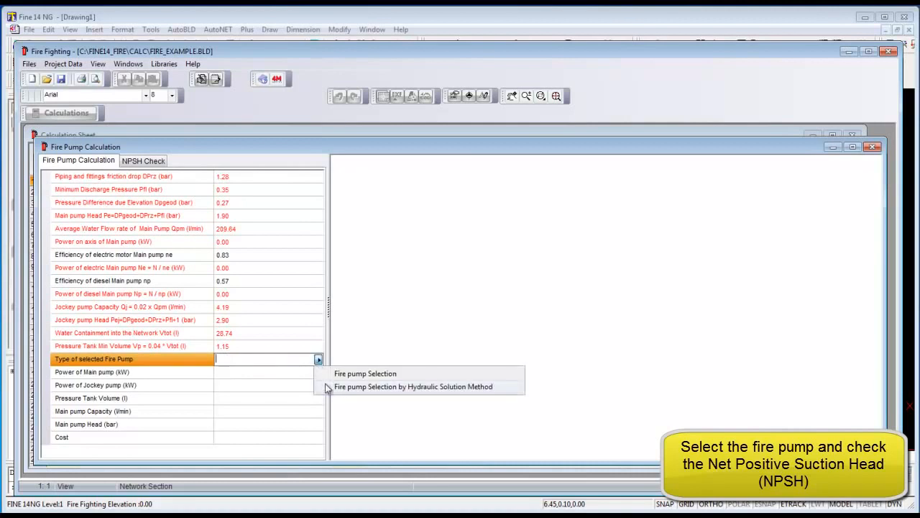
pyautogui.click(421, 387)
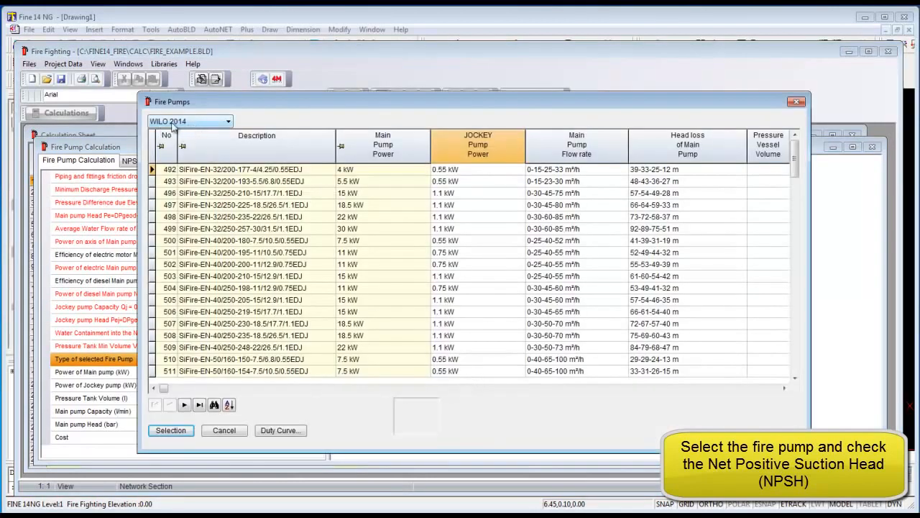
pyautogui.click(203, 254)
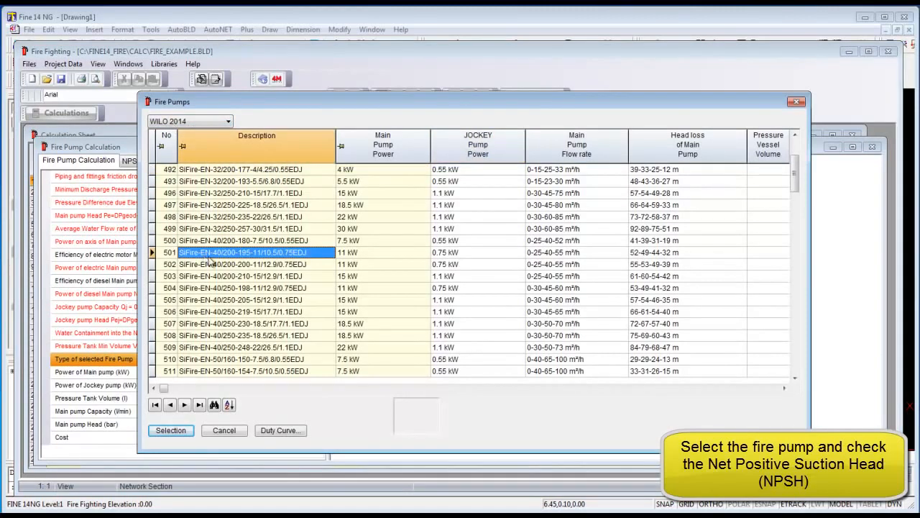
pyautogui.click(173, 431)
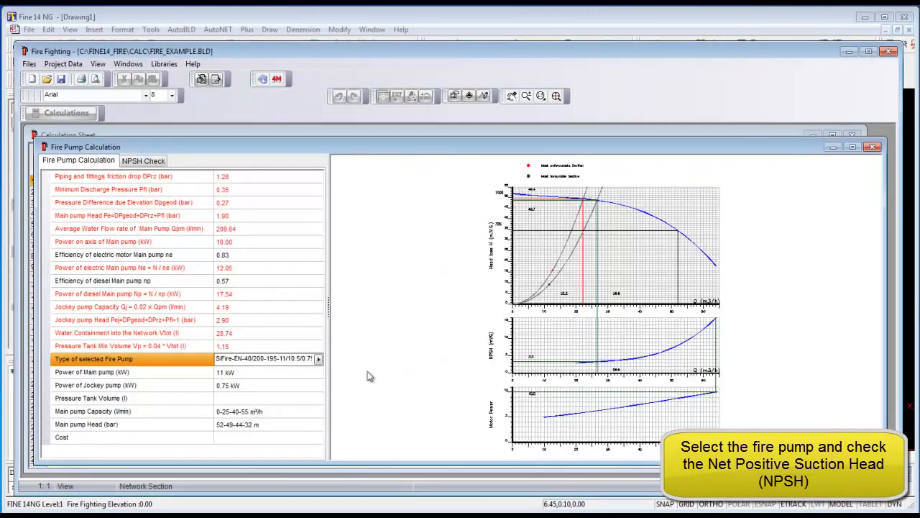
# Examine the selected fire pump's head loss, NPSH and motor power curves.
pyautogui.moveTo(565, 289); pyautogui.dragTo(541, 372)
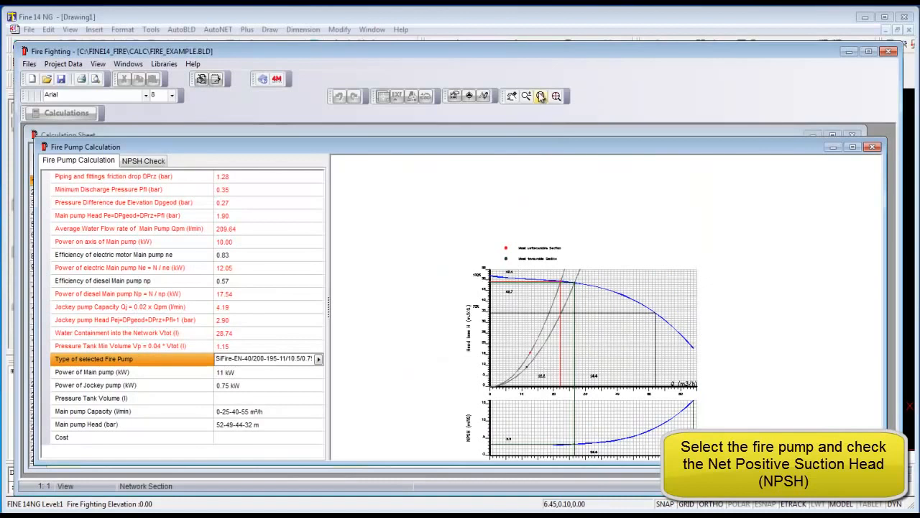
pyautogui.moveTo(430, 402); pyautogui.dragTo(429, 402)
pyautogui.scroll(3, 506, 321)
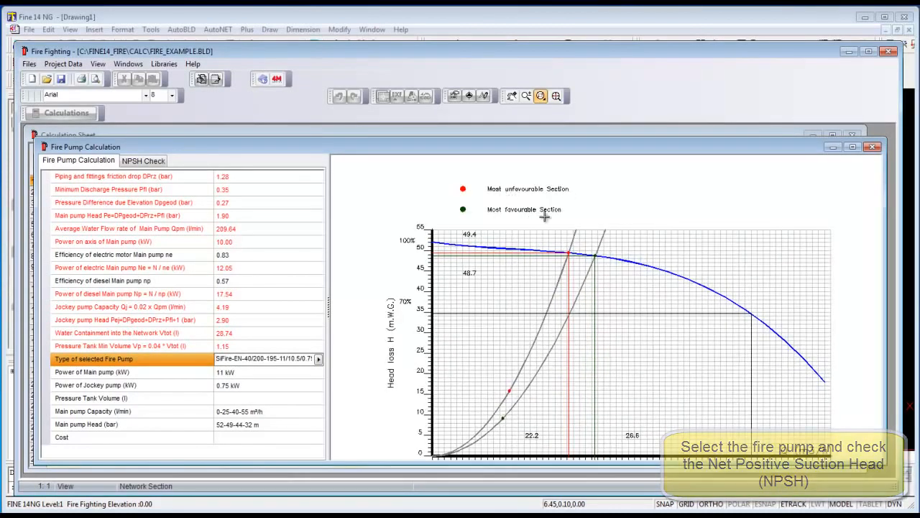
pyautogui.moveTo(576, 379); pyautogui.dragTo(575, 249)
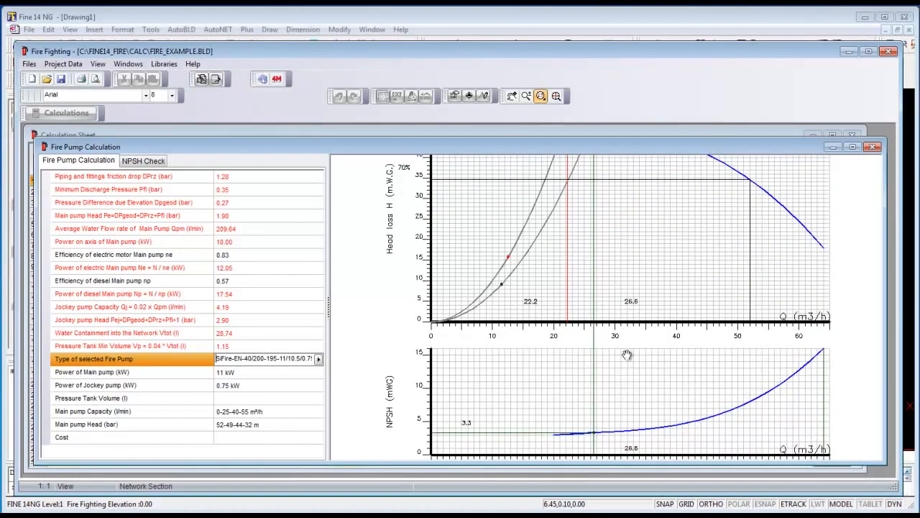
pyautogui.moveTo(627, 355); pyautogui.dragTo(655, 281)
pyautogui.scroll(-3, 493, 347)
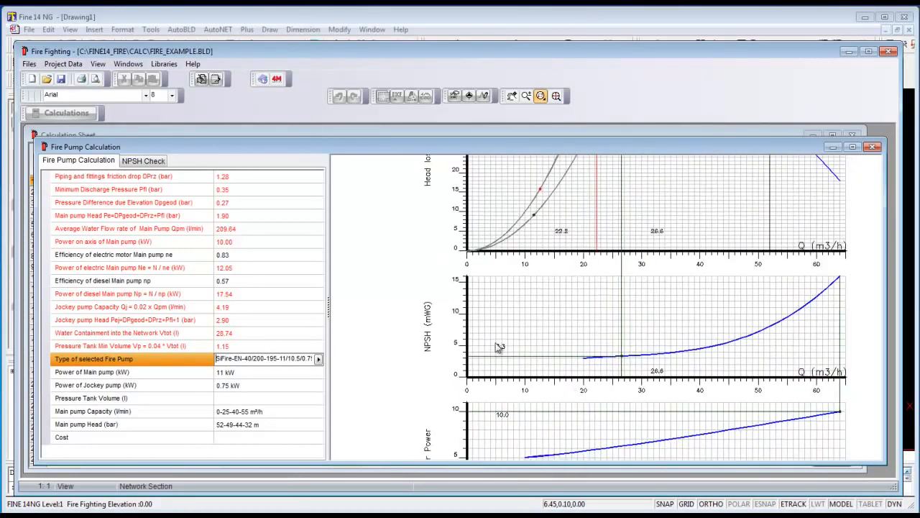
pyautogui.moveTo(631, 440); pyautogui.dragTo(587, 338, button='middle')
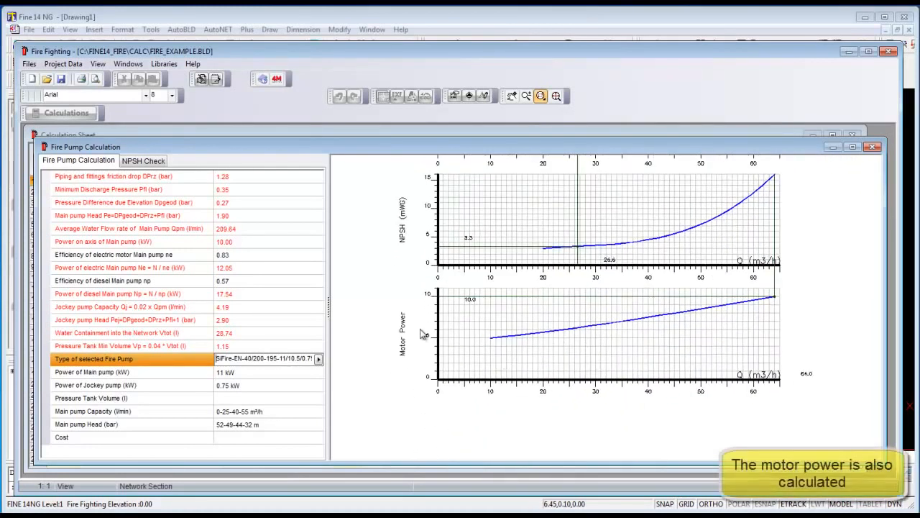
pyautogui.scroll(1, 588, 342)
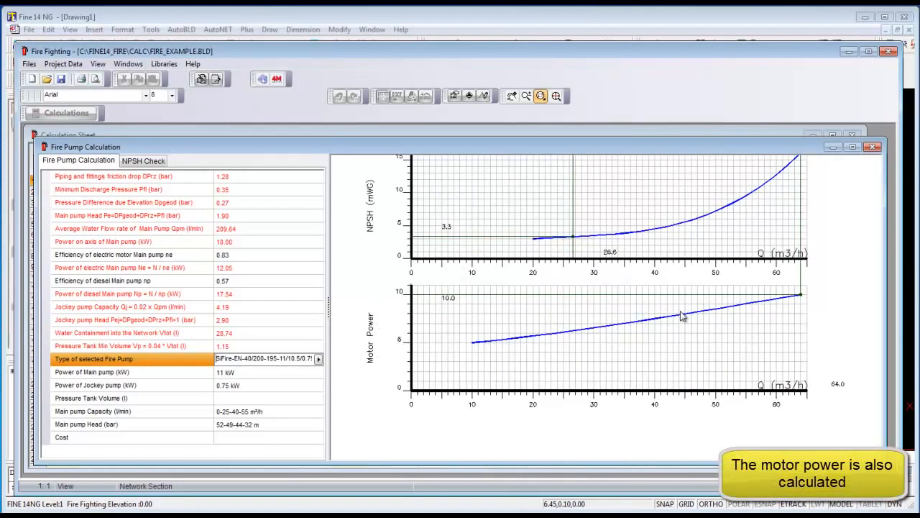
pyautogui.scroll(-2, 681, 314)
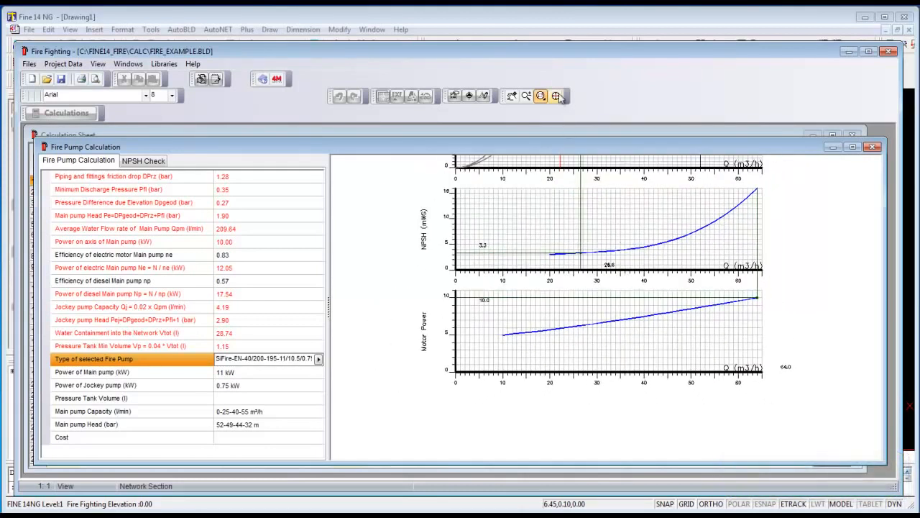
pyautogui.click(557, 97)
pyautogui.scroll(-1, 749, 428)
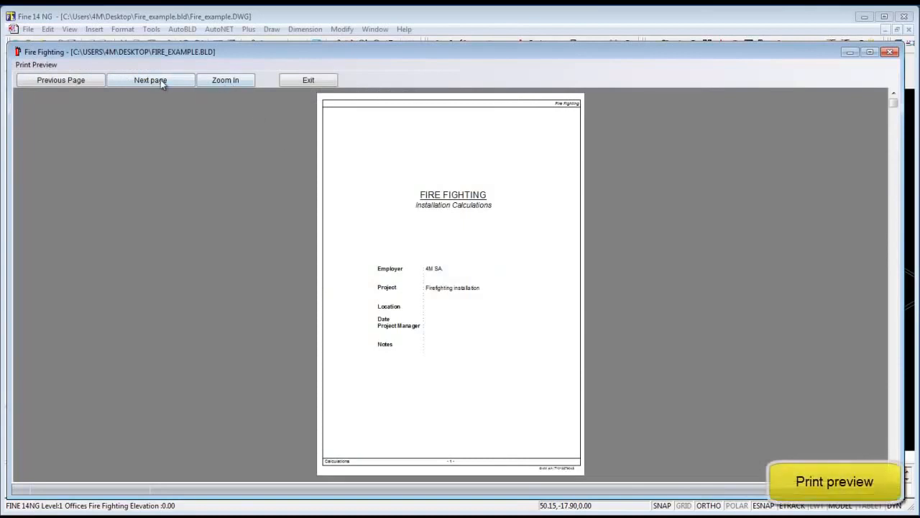
# Read through the report's print preview up to the enlarged Group 1 piping calculations, and exit the calculation module.
pyautogui.click(160, 80)
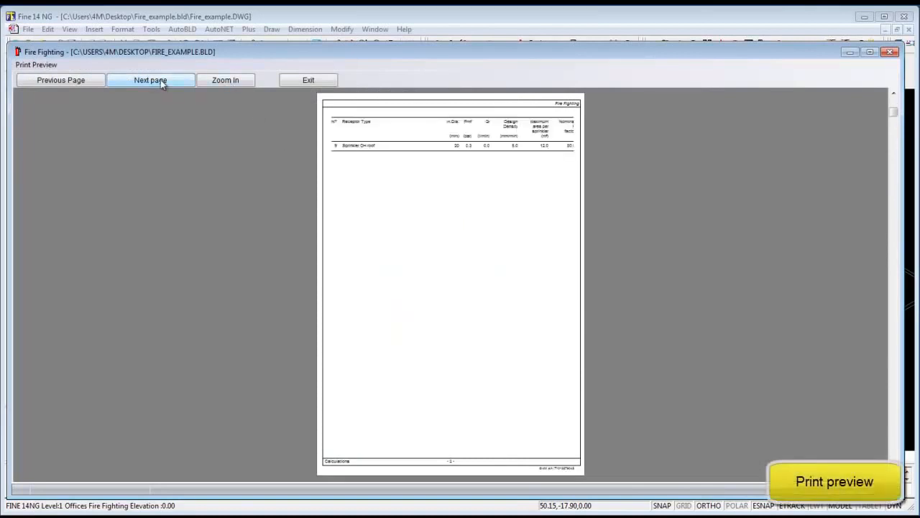
pyautogui.click(161, 81)
pyautogui.click(225, 82)
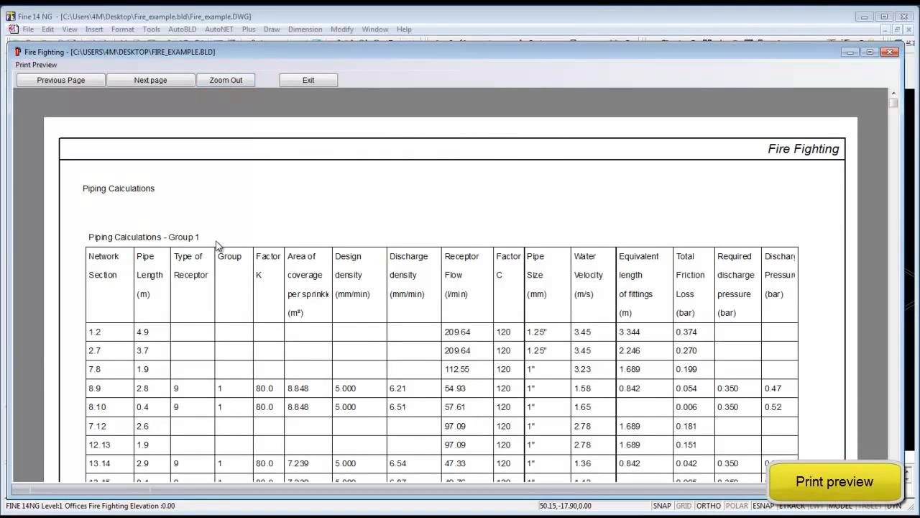
pyautogui.click(307, 80)
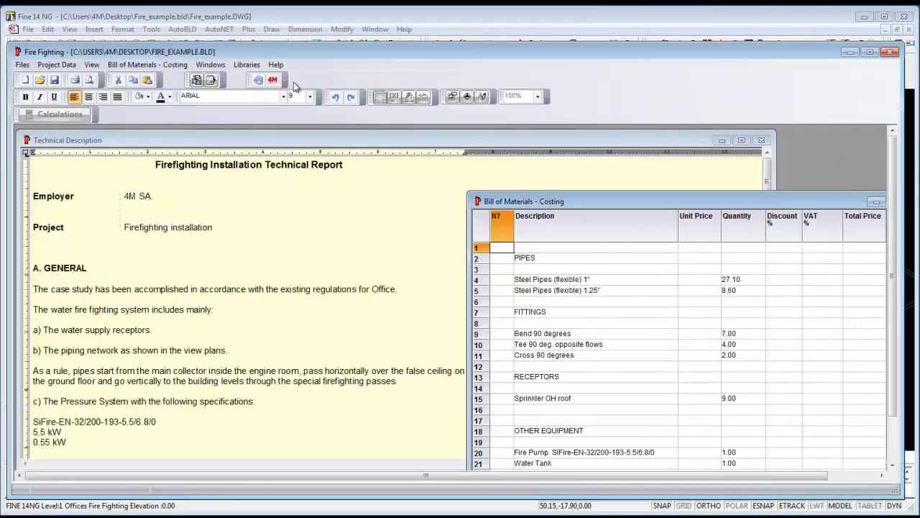
pyautogui.click(26, 66)
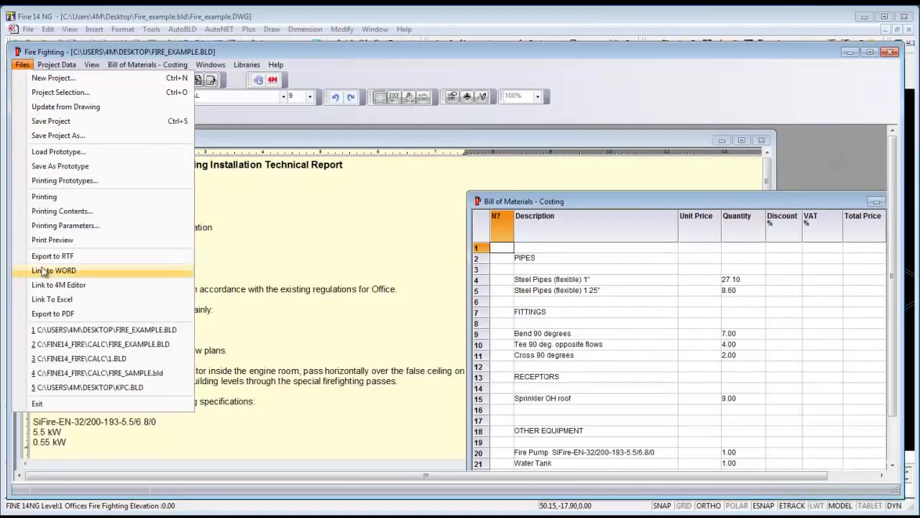
pyautogui.click(38, 404)
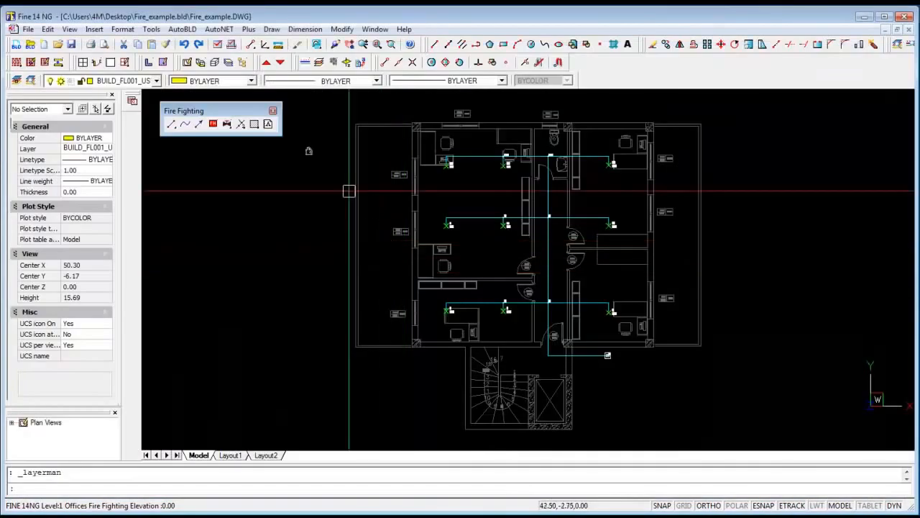
# Update the drawing with automatically placed length and diameter labels for all network segments and name and group labels for all receptors.
pyautogui.click(216, 29)
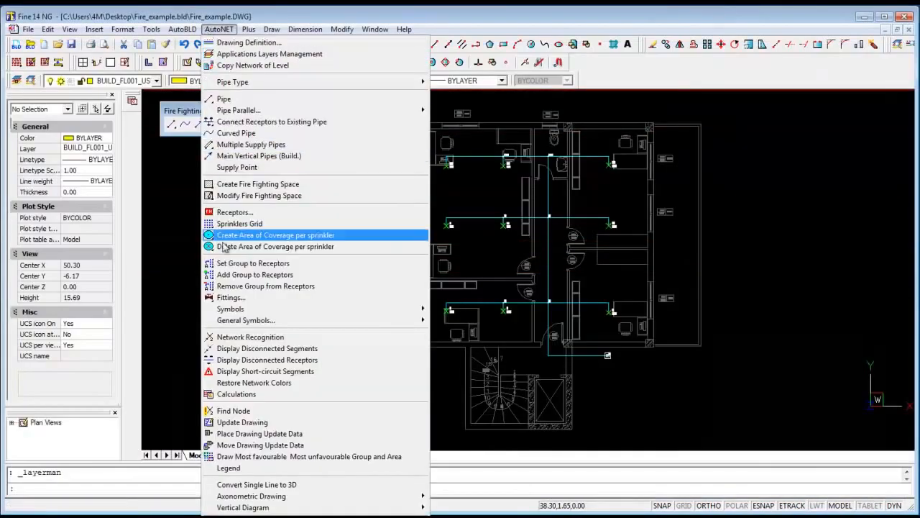
pyautogui.click(233, 422)
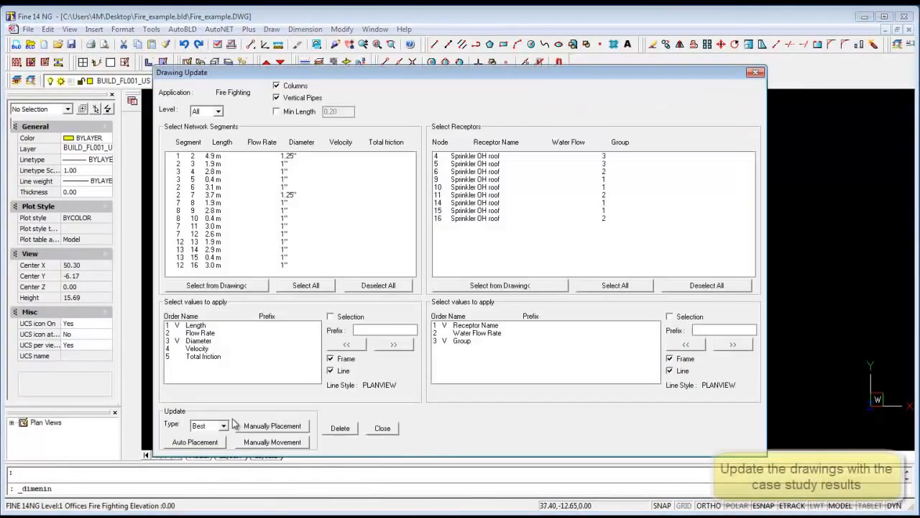
pyautogui.click(305, 285)
pyautogui.click(614, 285)
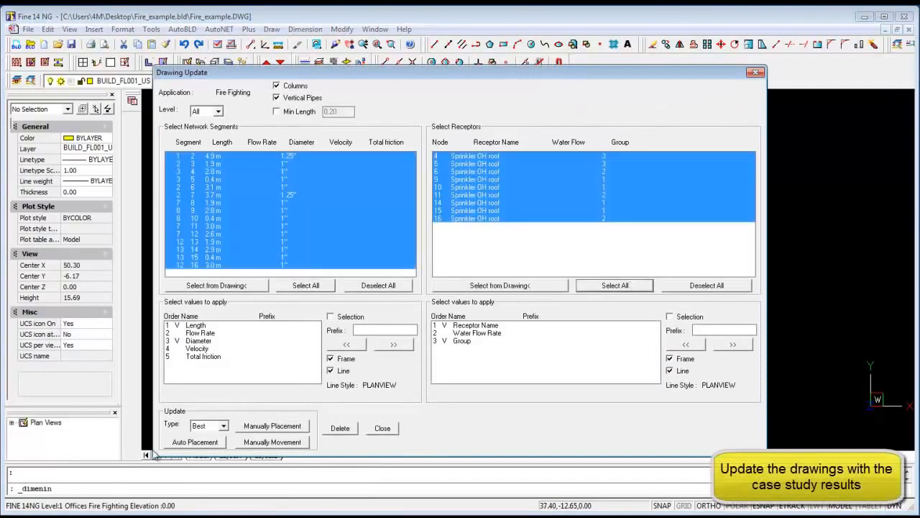
pyautogui.click(194, 441)
pyautogui.click(434, 279)
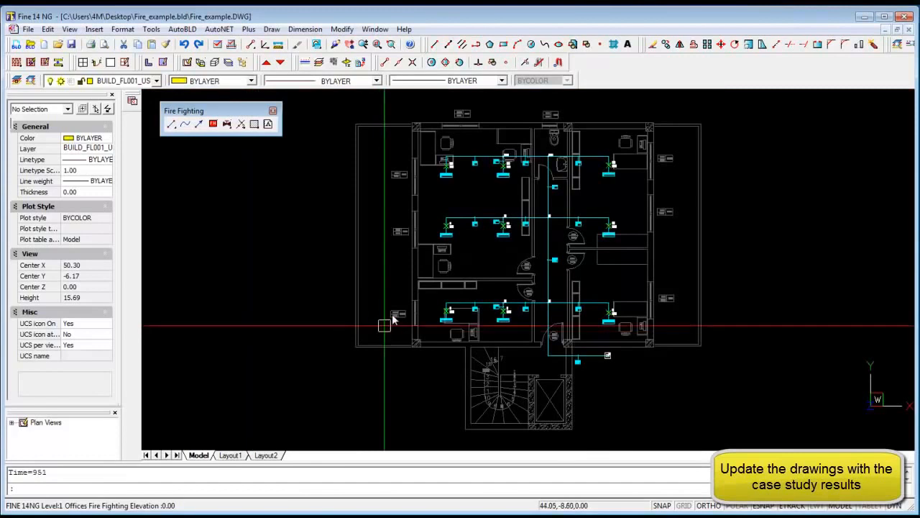
pyautogui.scroll(2, 430, 216)
pyautogui.scroll(2, 429, 216)
pyautogui.scroll(2, 365, 332)
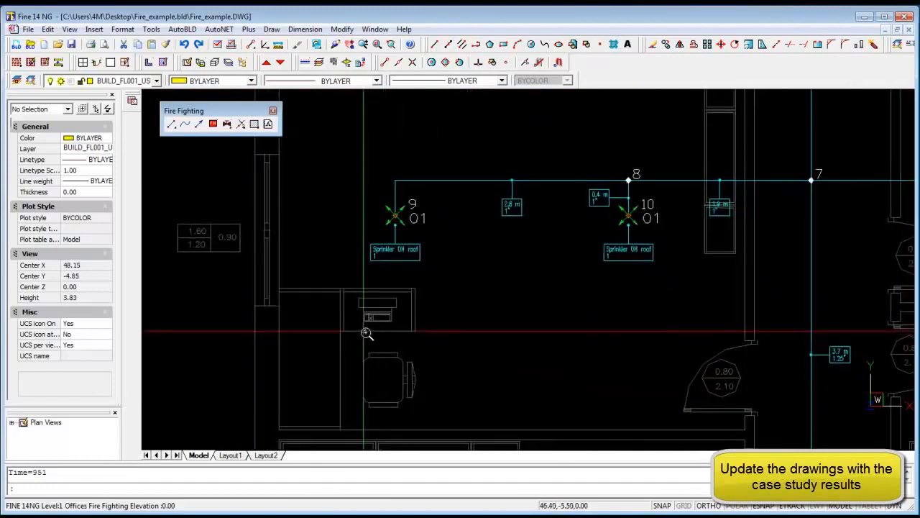
pyautogui.scroll(-3, 365, 332)
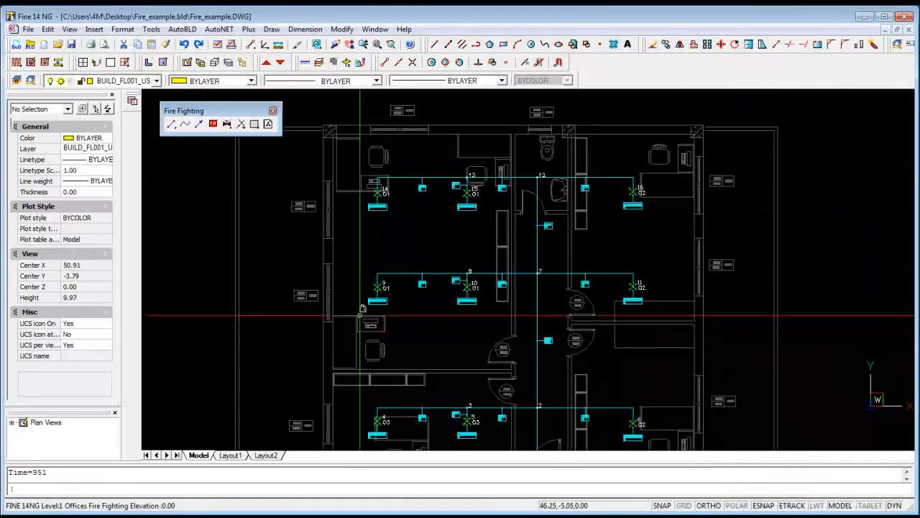
# Draw the most favourable and most unfavourable groups and areas on the floor plan.
pyautogui.click(223, 30)
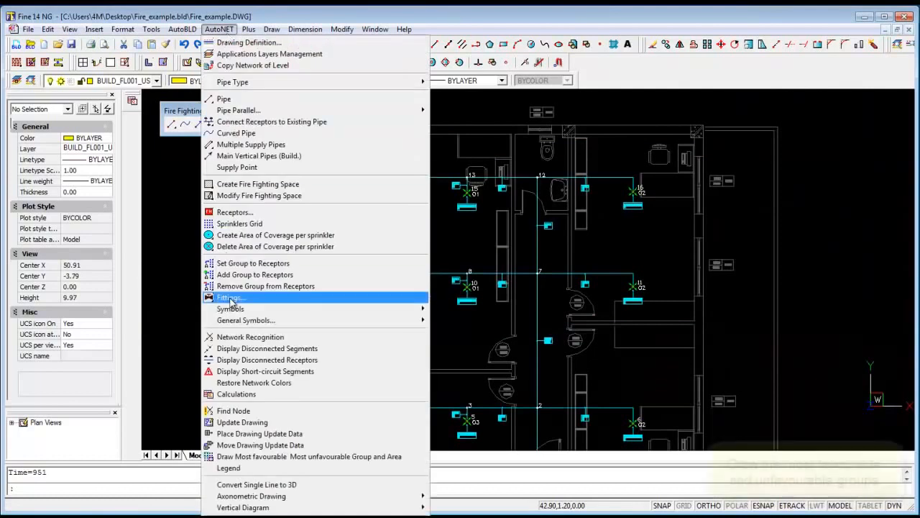
pyautogui.click(246, 457)
pyautogui.scroll(-1, 302, 343)
pyautogui.moveTo(349, 298); pyautogui.dragTo(424, 251, button='middle')
pyautogui.scroll(1, 402, 312)
pyautogui.scroll(-1, 402, 312)
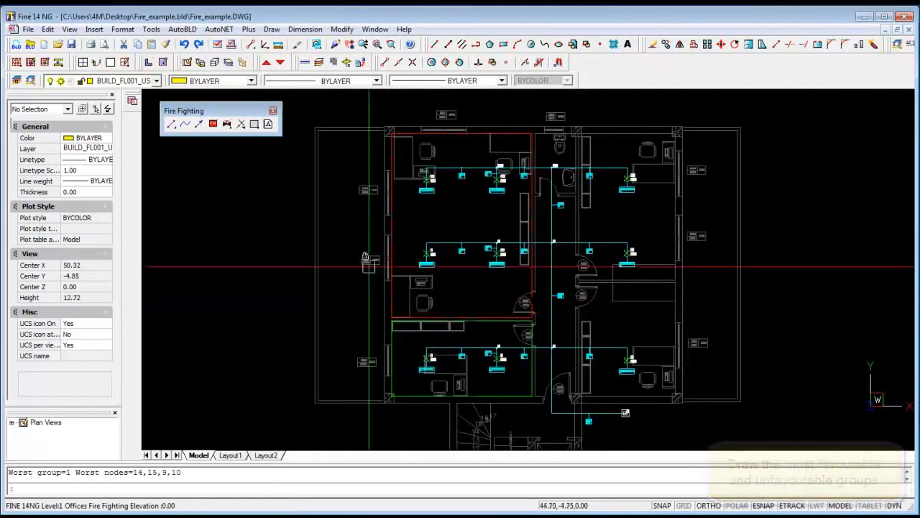
# Convert the single-line sprinkler network to 3D and inspect its pipe junctions up close.
pyautogui.click(219, 29)
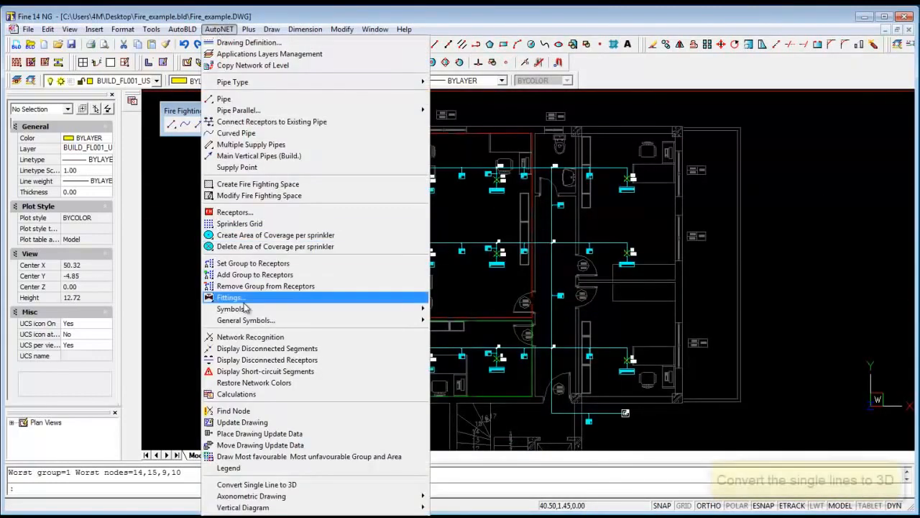
pyautogui.click(270, 485)
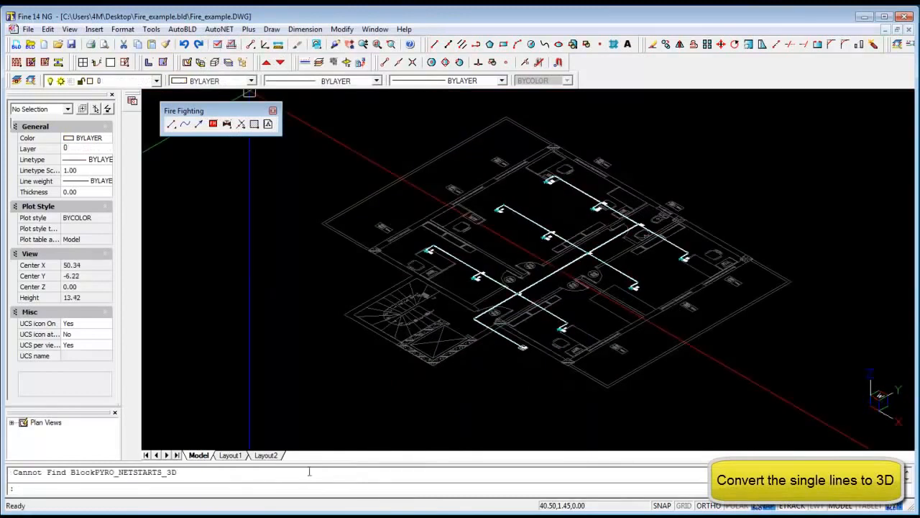
pyautogui.scroll(5, 433, 331)
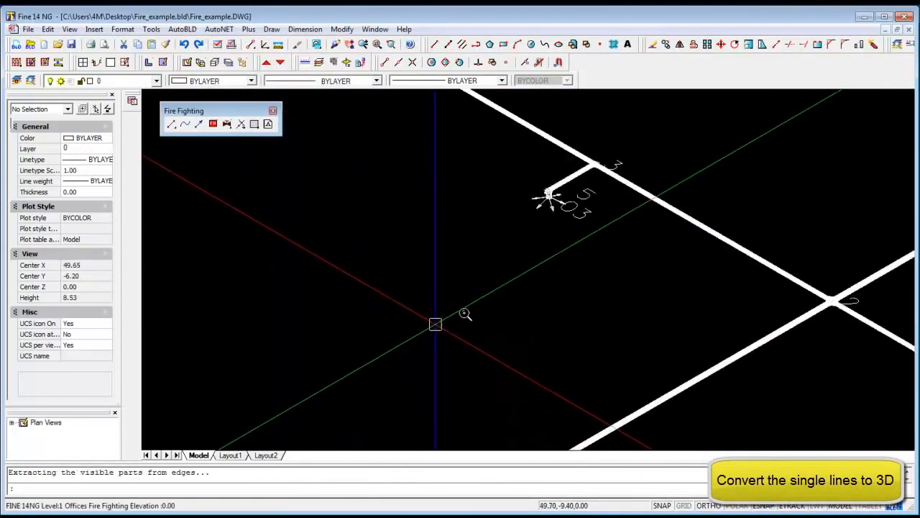
pyautogui.scroll(2, 436, 324)
pyautogui.scroll(-2, 561, 264)
pyautogui.scroll(3, 847, 300)
pyautogui.scroll(-10, 847, 299)
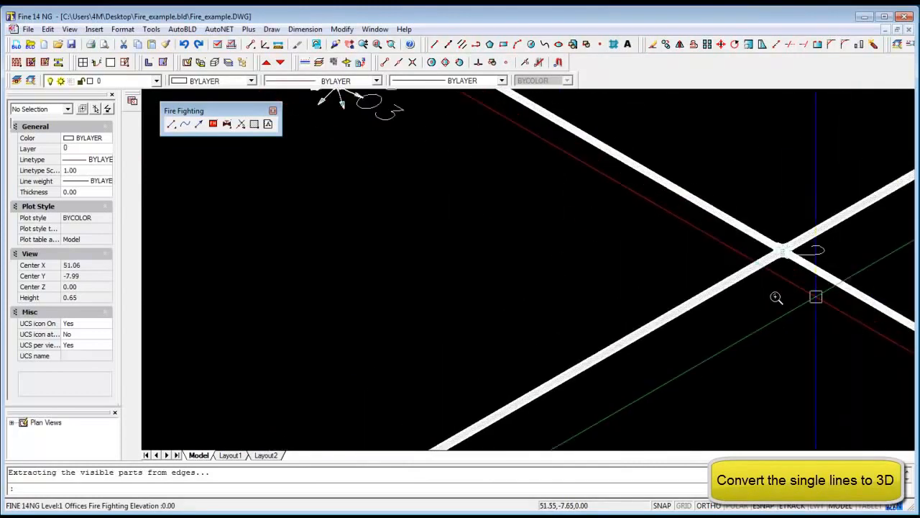
pyautogui.middleClick(694, 305)
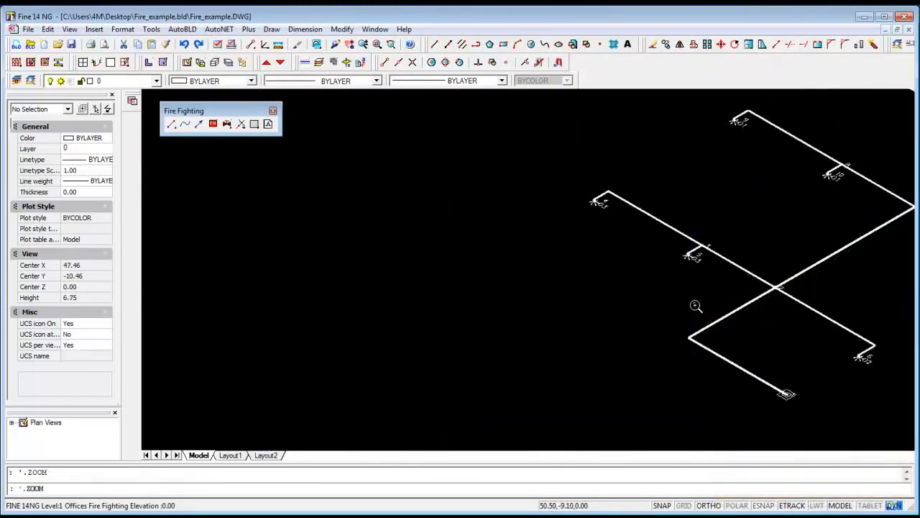